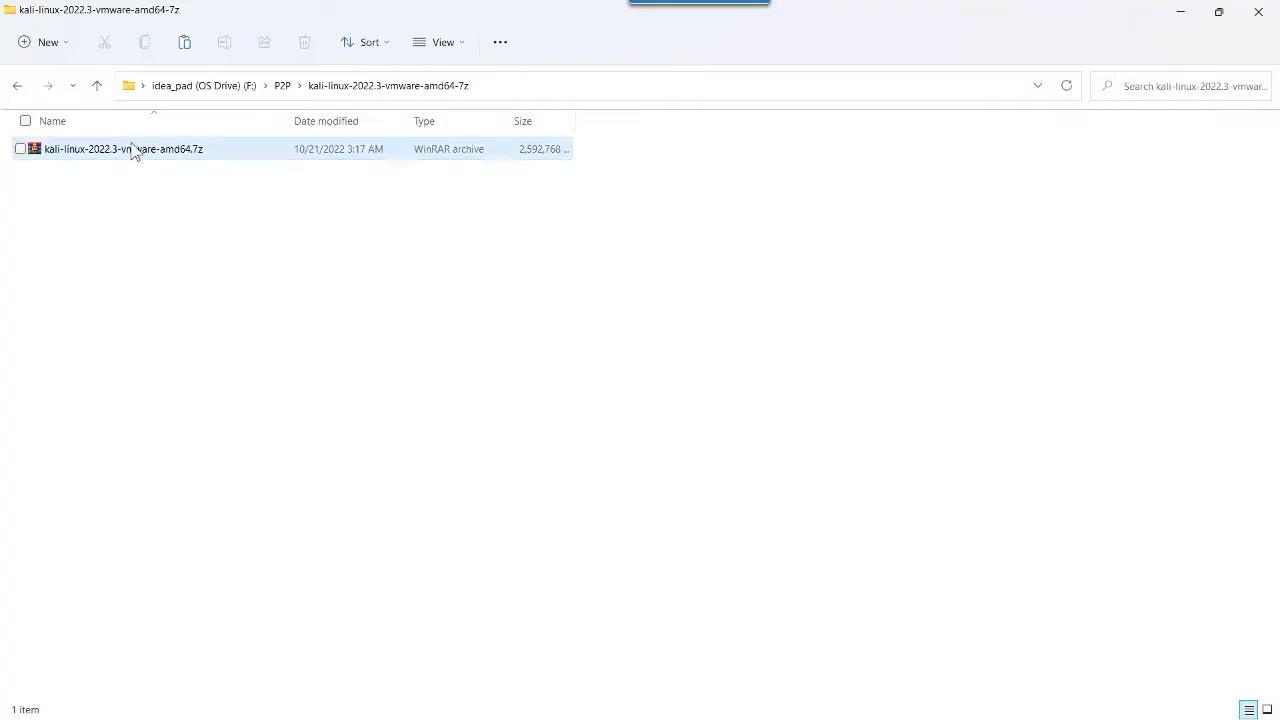
# Extract the kali-linux-2022.3-vmware-amd64.7z archive into its current folder with WinRAR.
pyautogui.click(134, 149)
pyautogui.rightClick(134, 149)
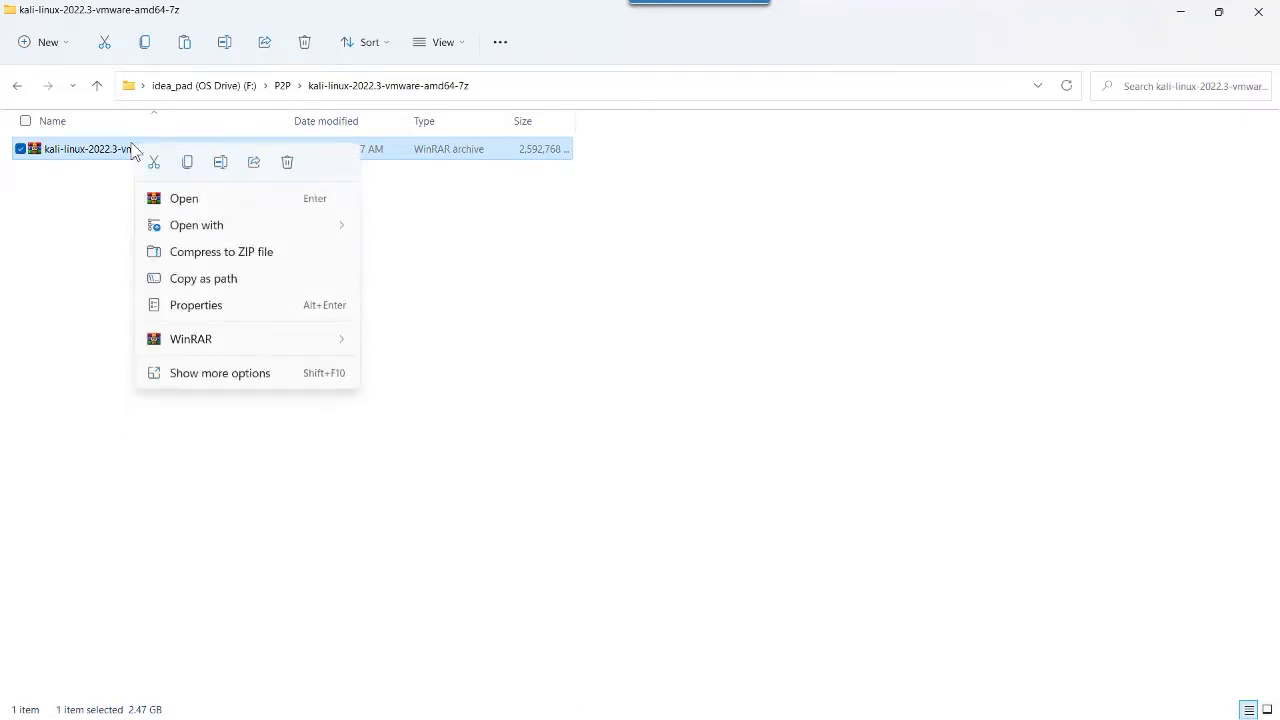
pyautogui.moveTo(320, 340)
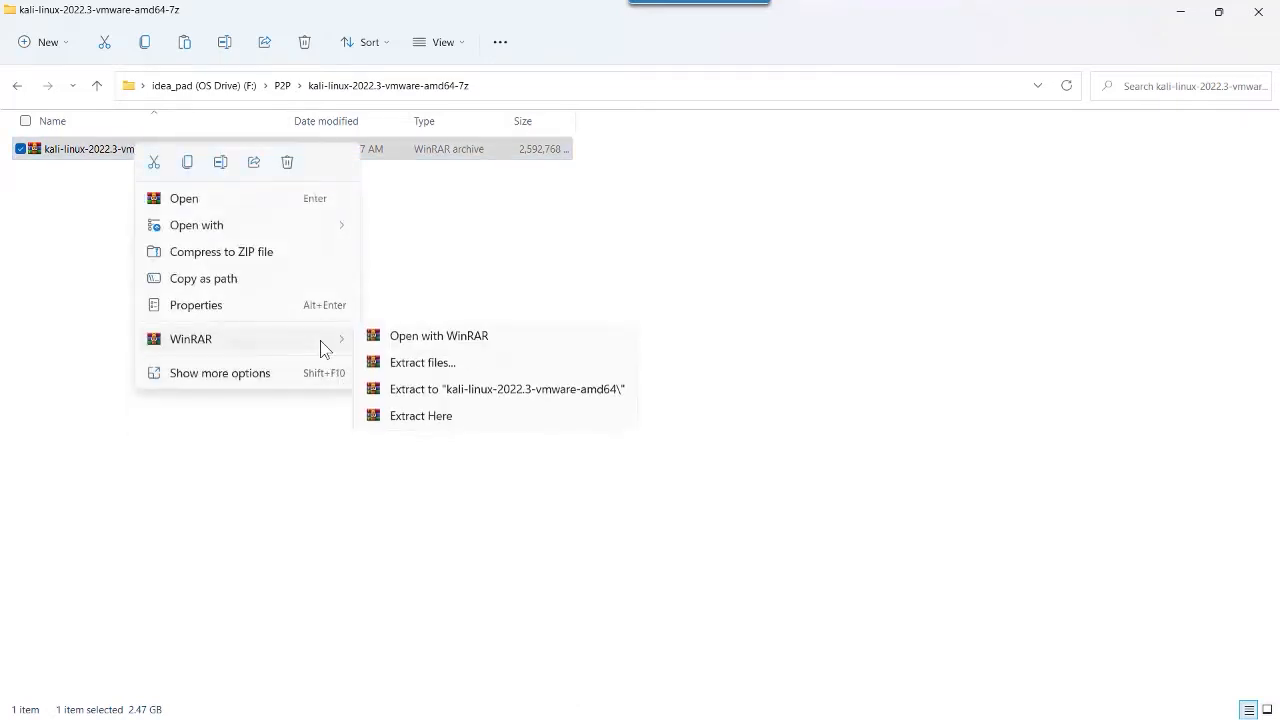
pyautogui.click(421, 422)
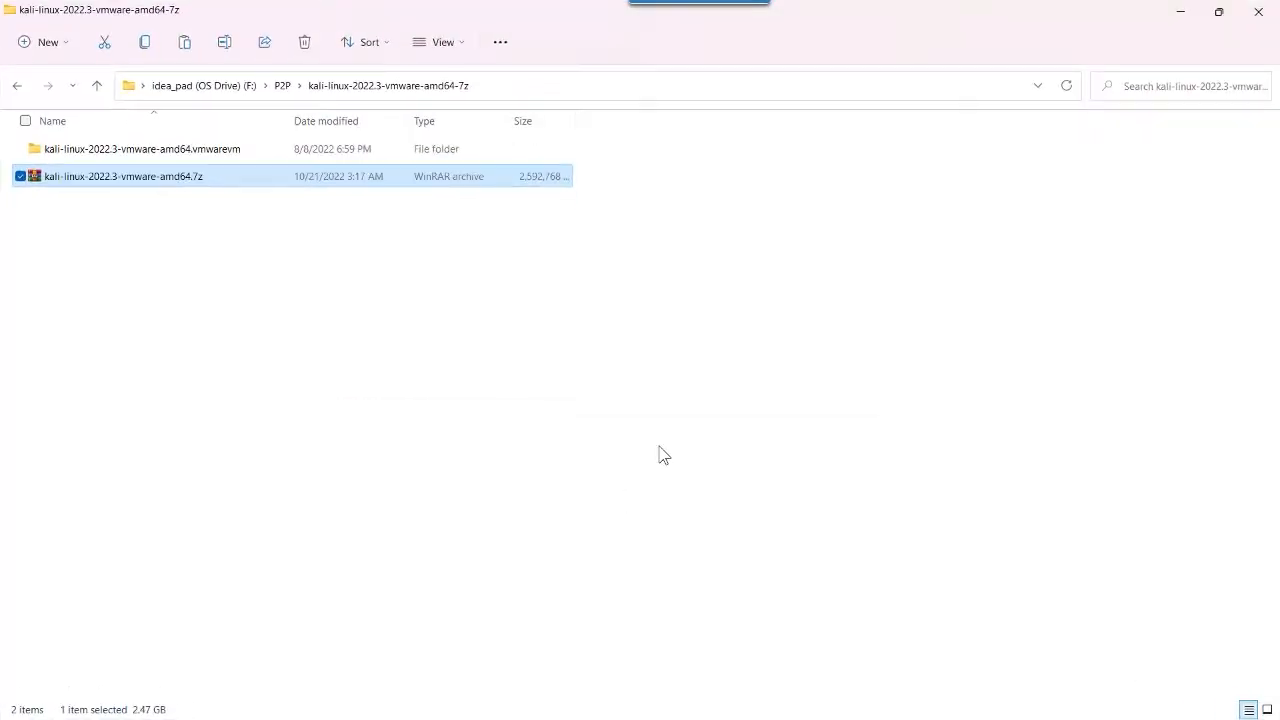
# Open the extracted kali-linux-2022.3-vmware-amd64.vmwarevm folder and look through its virtual machine files.
pyautogui.click(306, 266)
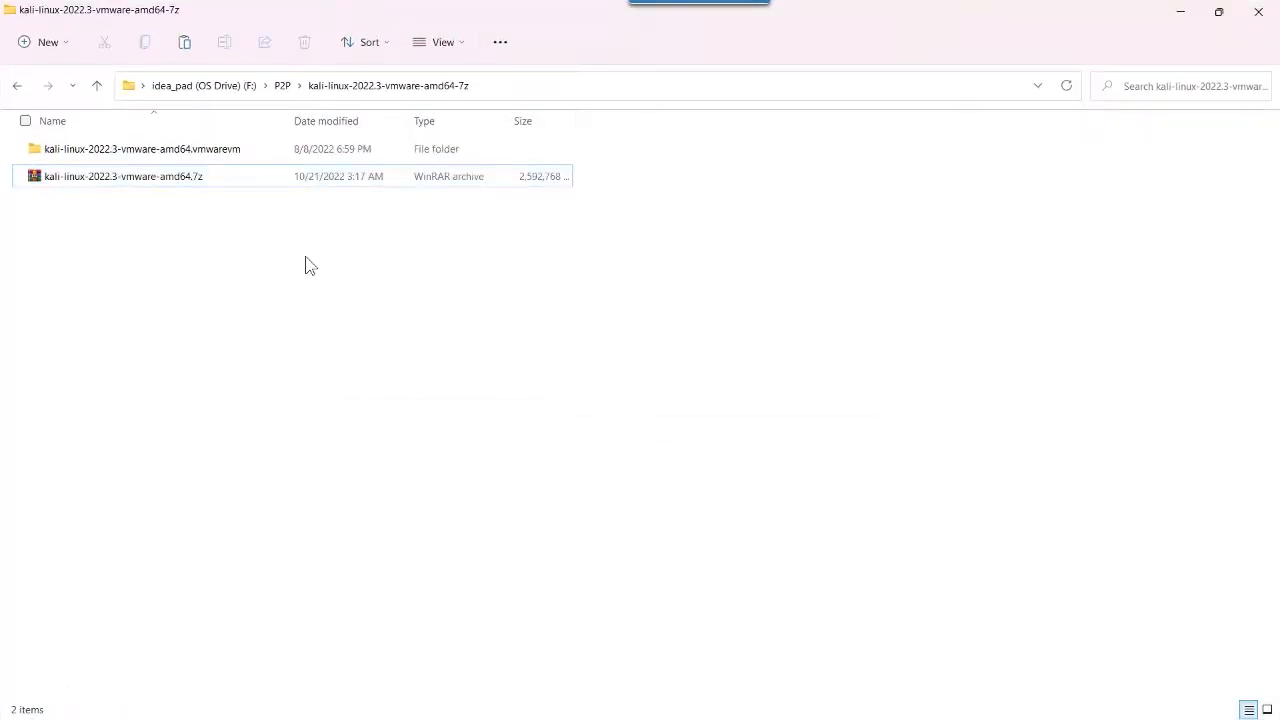
pyautogui.doubleClick(223, 157)
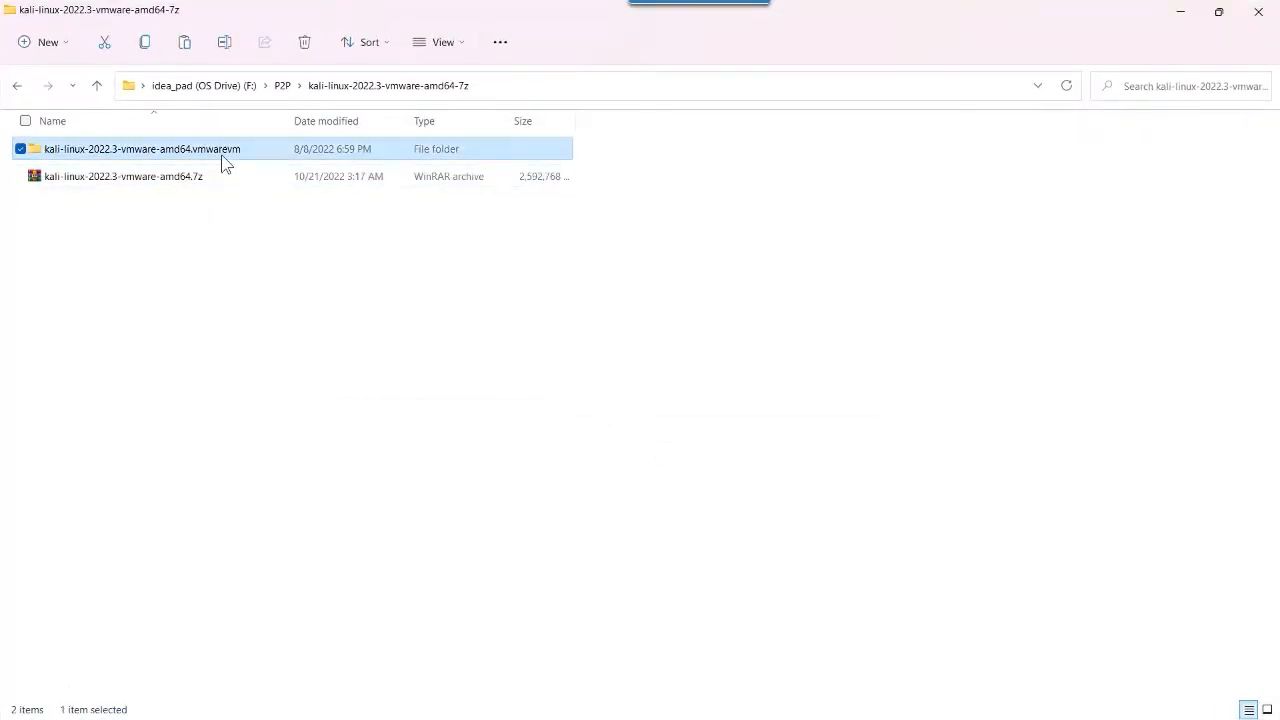
pyautogui.scroll(-7, 549, 409)
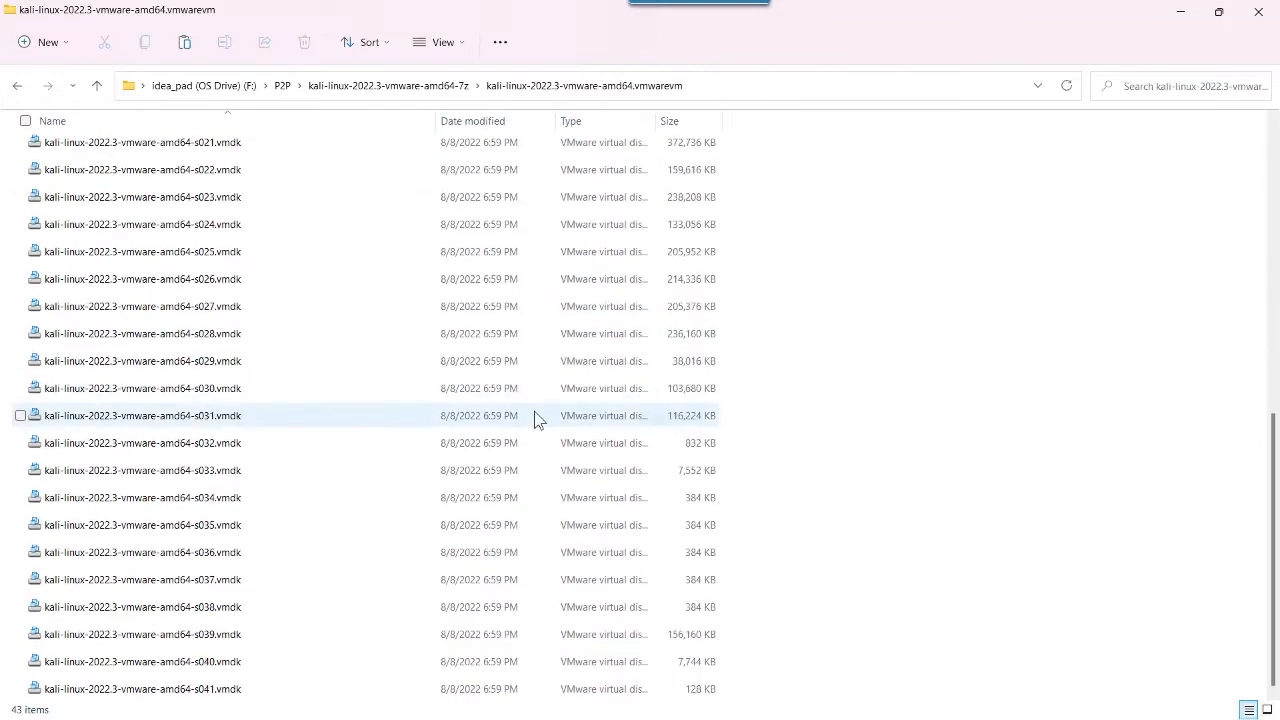
pyautogui.scroll(7, 535, 418)
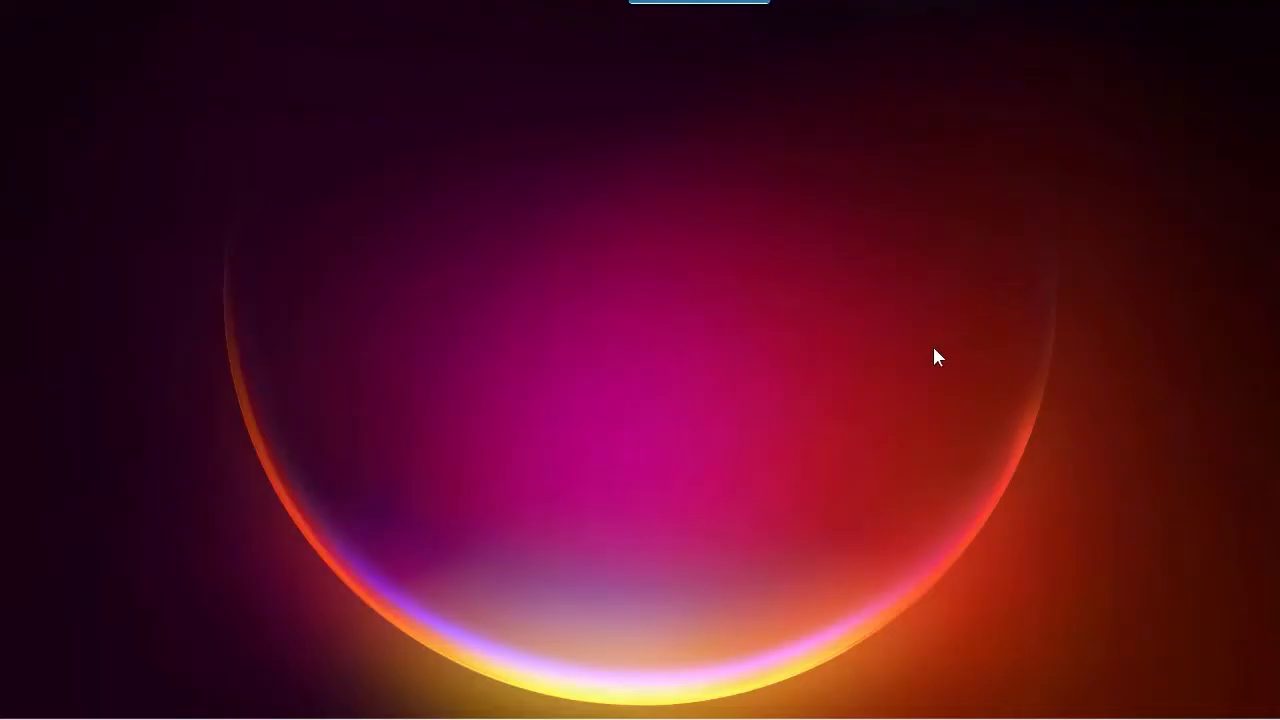
# Launch VMware Workstation Pro and open the virtual machine file kali-linux-2022.3-vmware-amd64.vmx.
pyautogui.press('super')
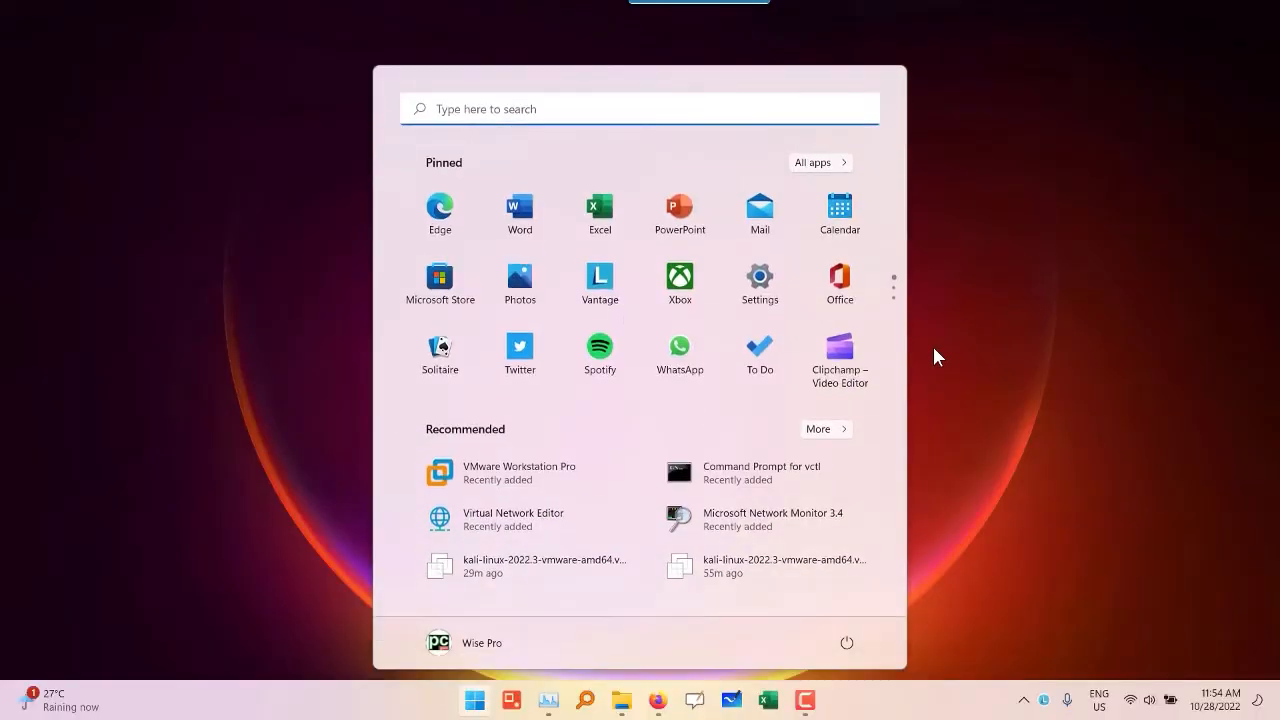
pyautogui.click(512, 478)
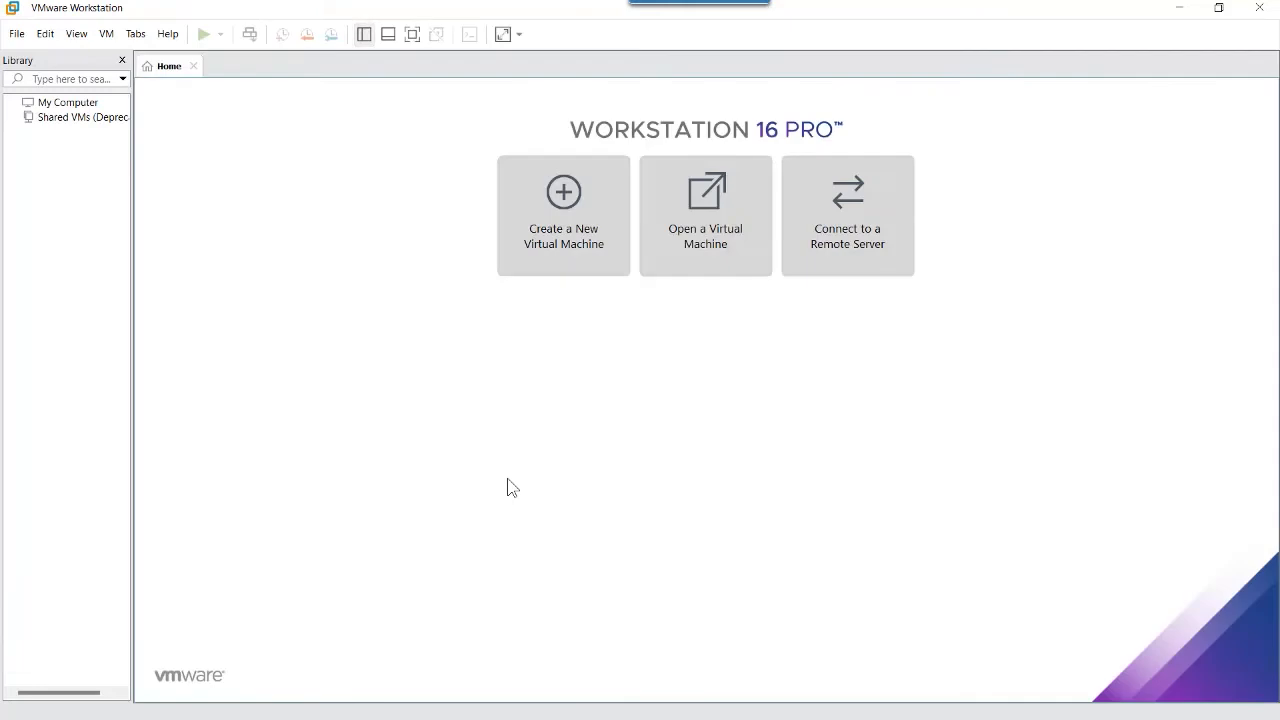
pyautogui.click(700, 251)
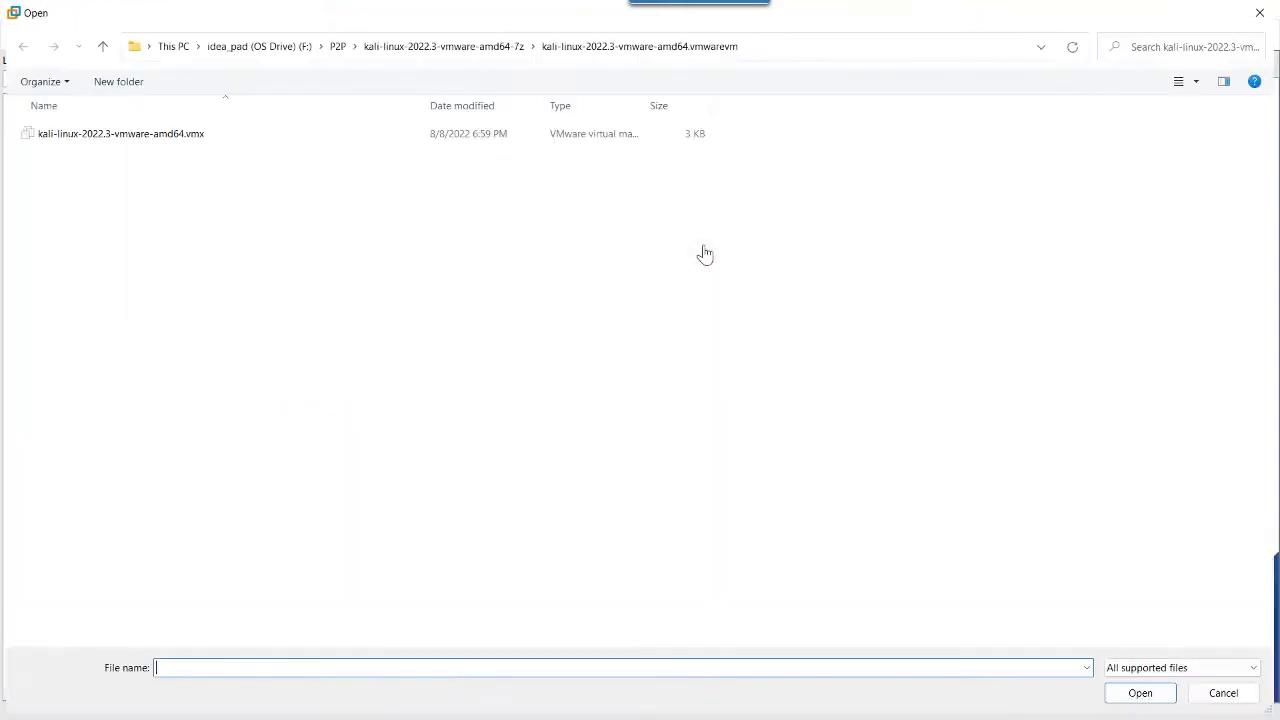
pyautogui.click(183, 141)
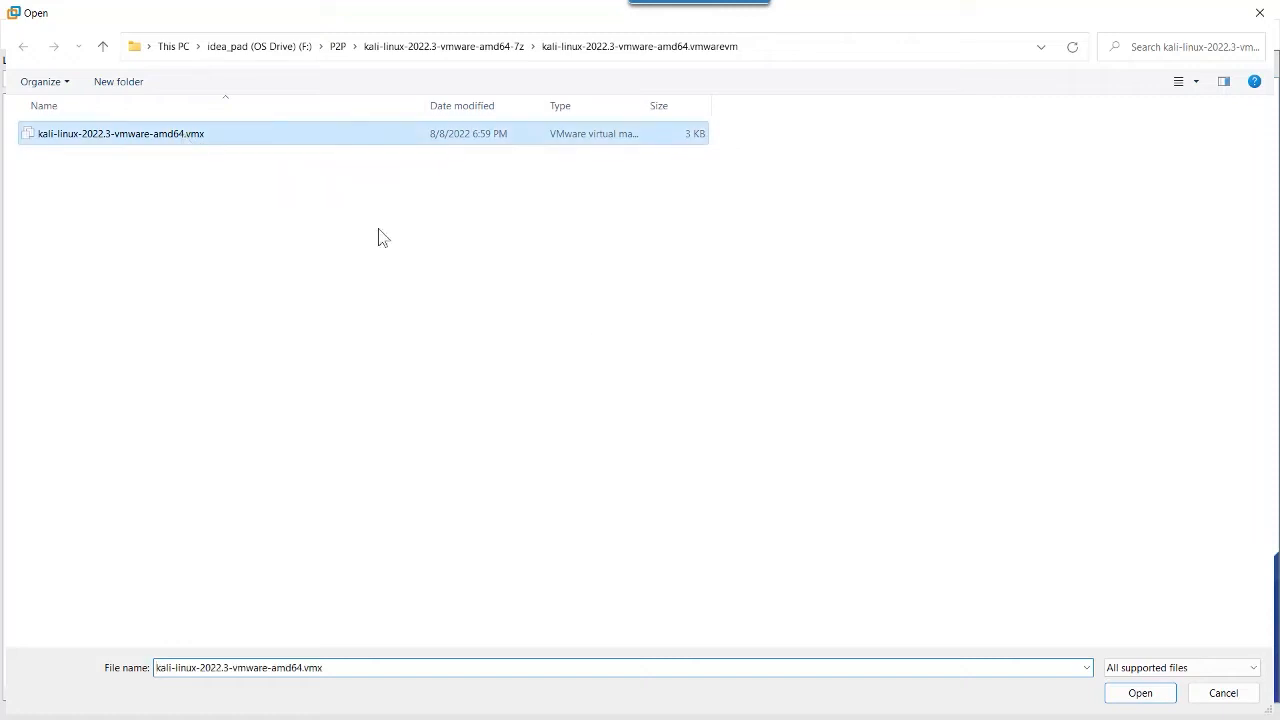
pyautogui.click(1128, 695)
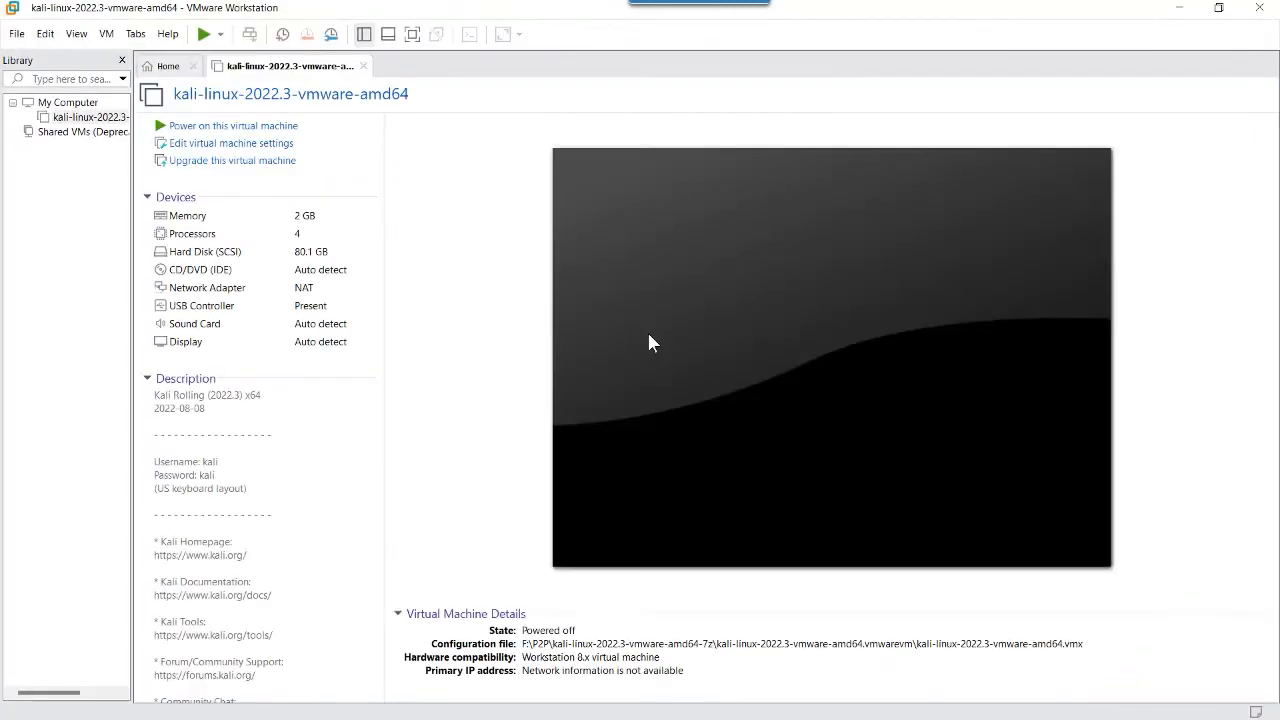
# Review the Kali virtual machine's memory, processor and hard disk settings.
pyautogui.click(246, 148)
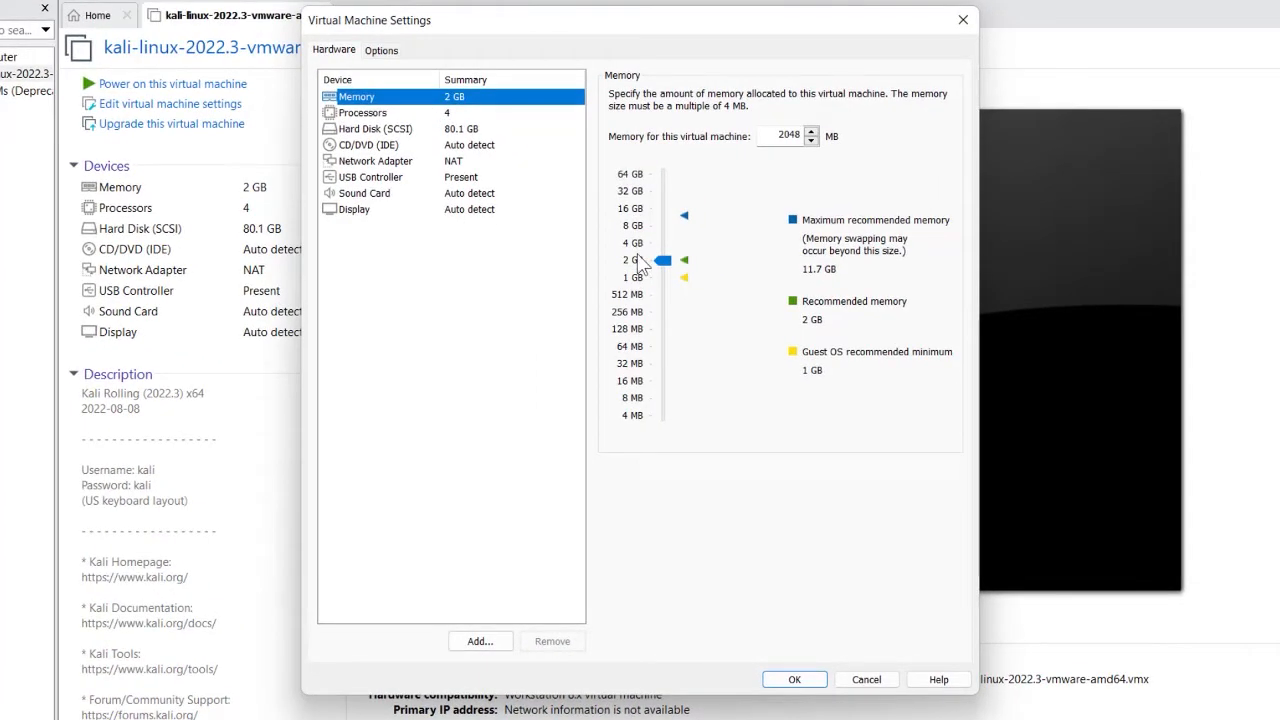
pyautogui.click(372, 113)
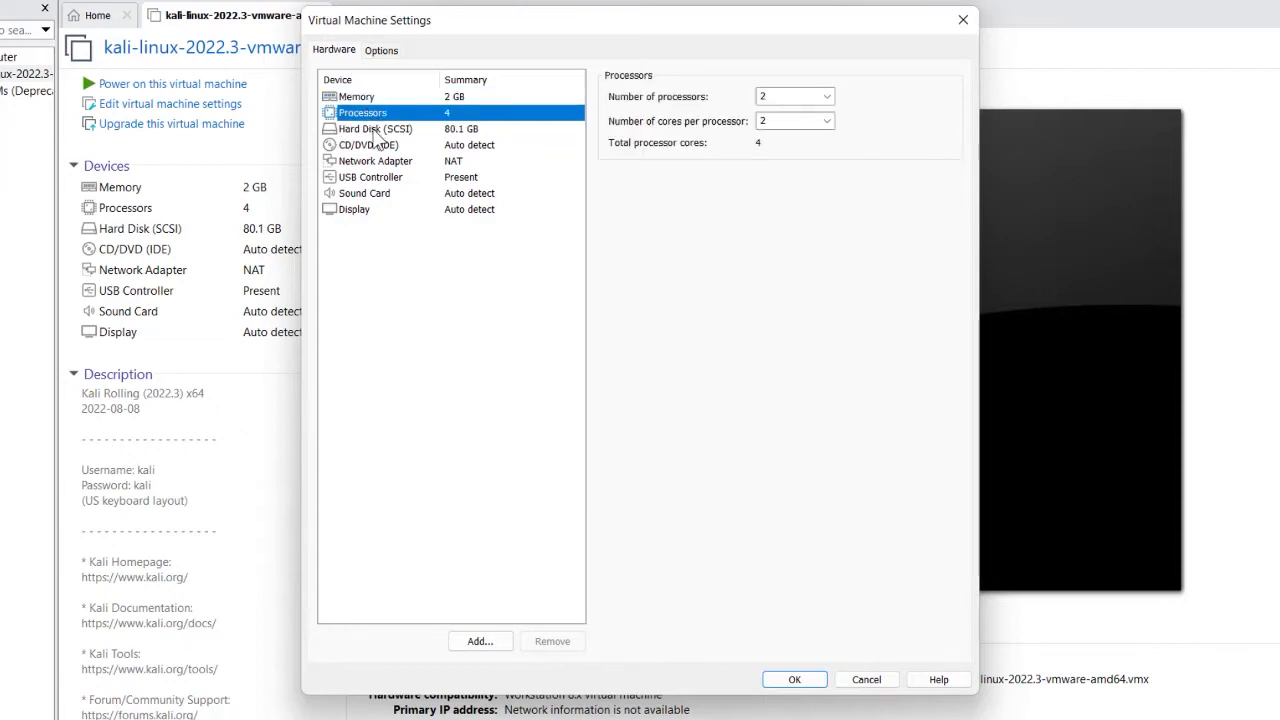
pyautogui.click(375, 129)
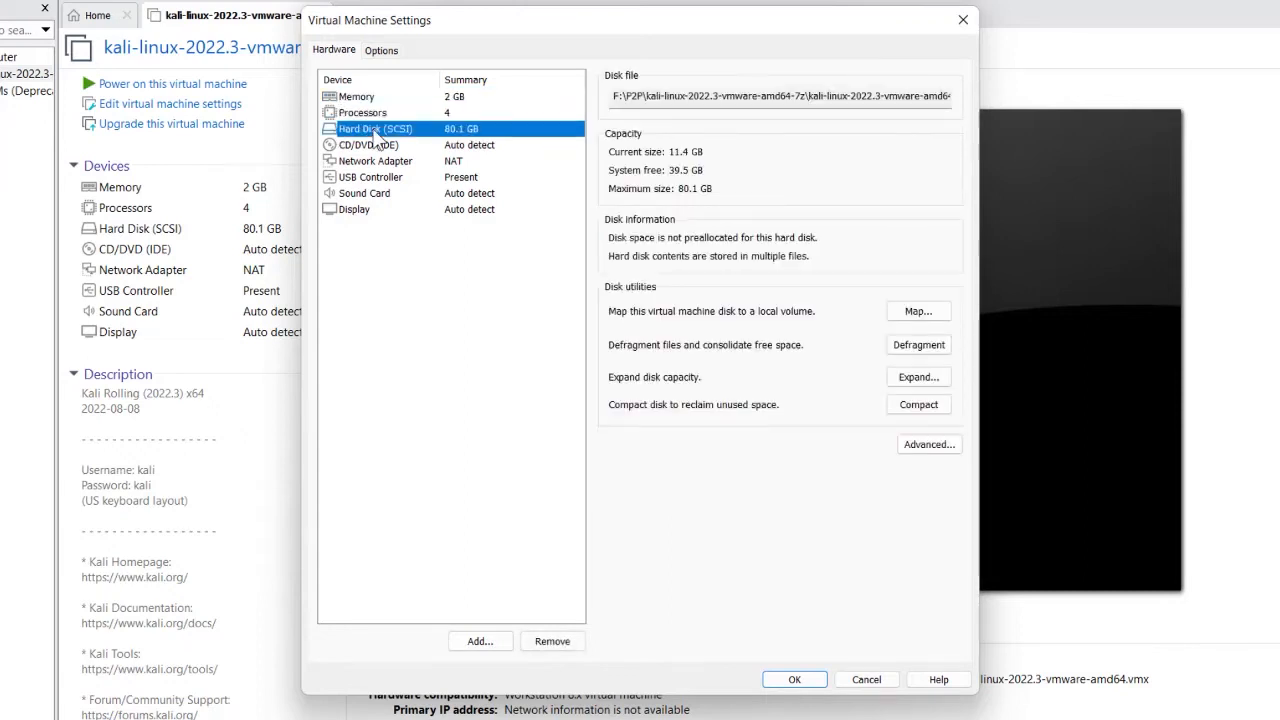
pyautogui.click(795, 680)
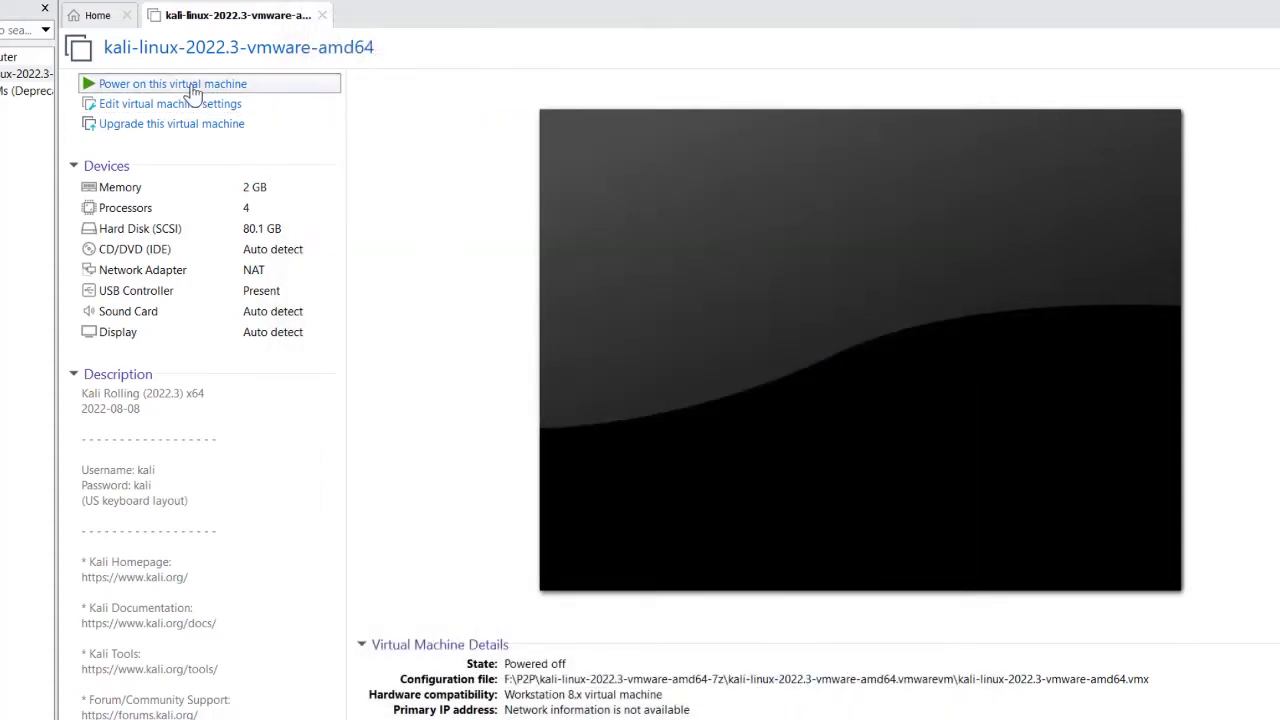
# Try twice to power on the kali-linux-2022.3-vmware-amd64 virtual machine, dismissing the messages.
pyautogui.click(195, 86)
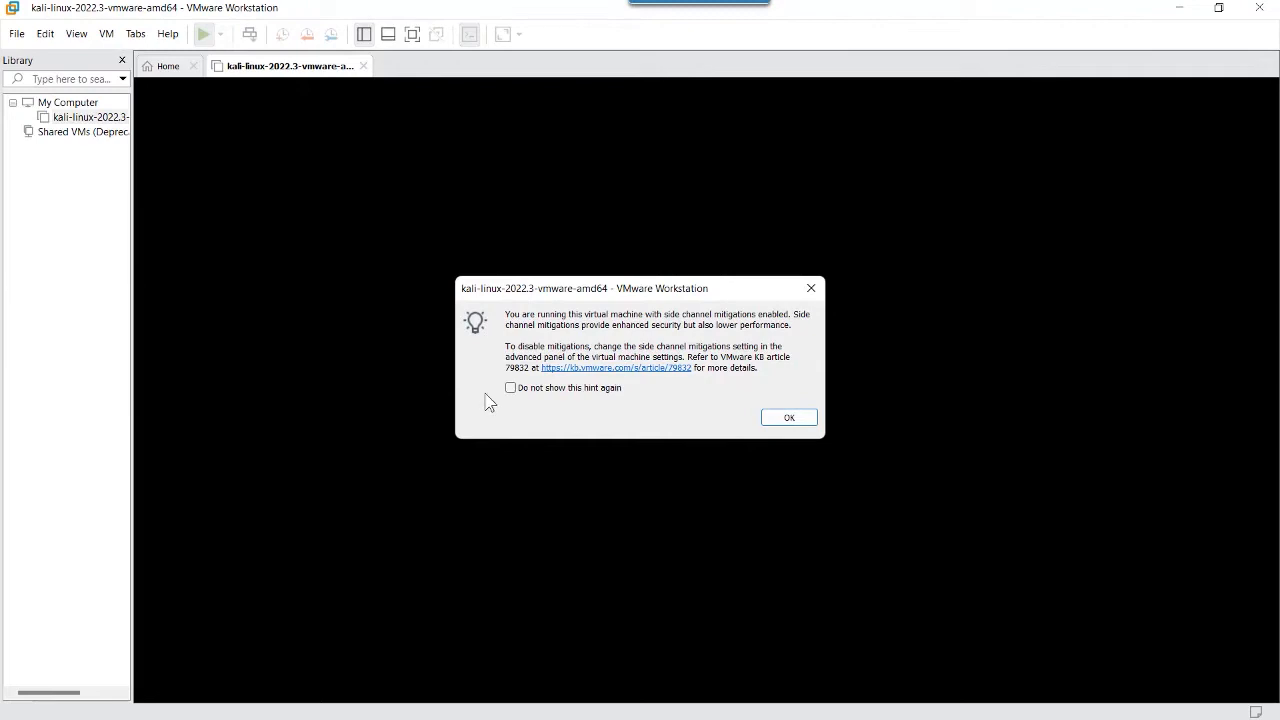
pyautogui.click(805, 418)
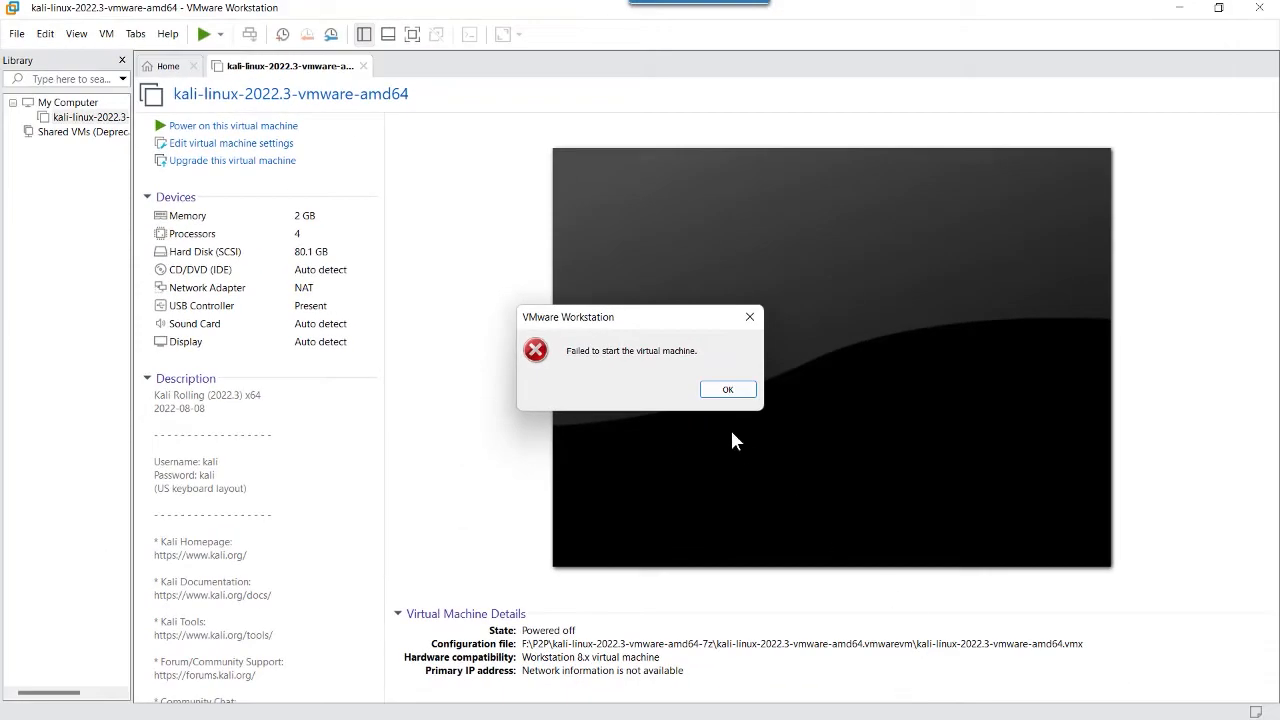
pyautogui.click(728, 389)
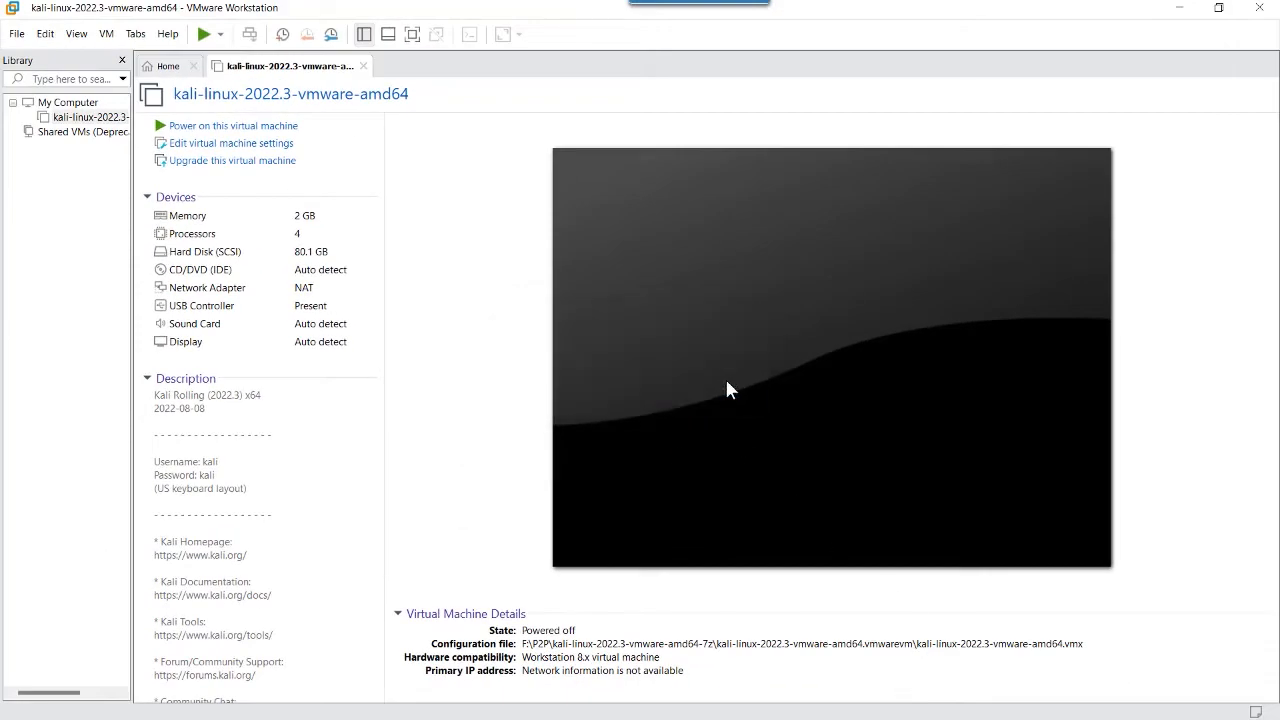
pyautogui.click(266, 128)
pyautogui.click(767, 417)
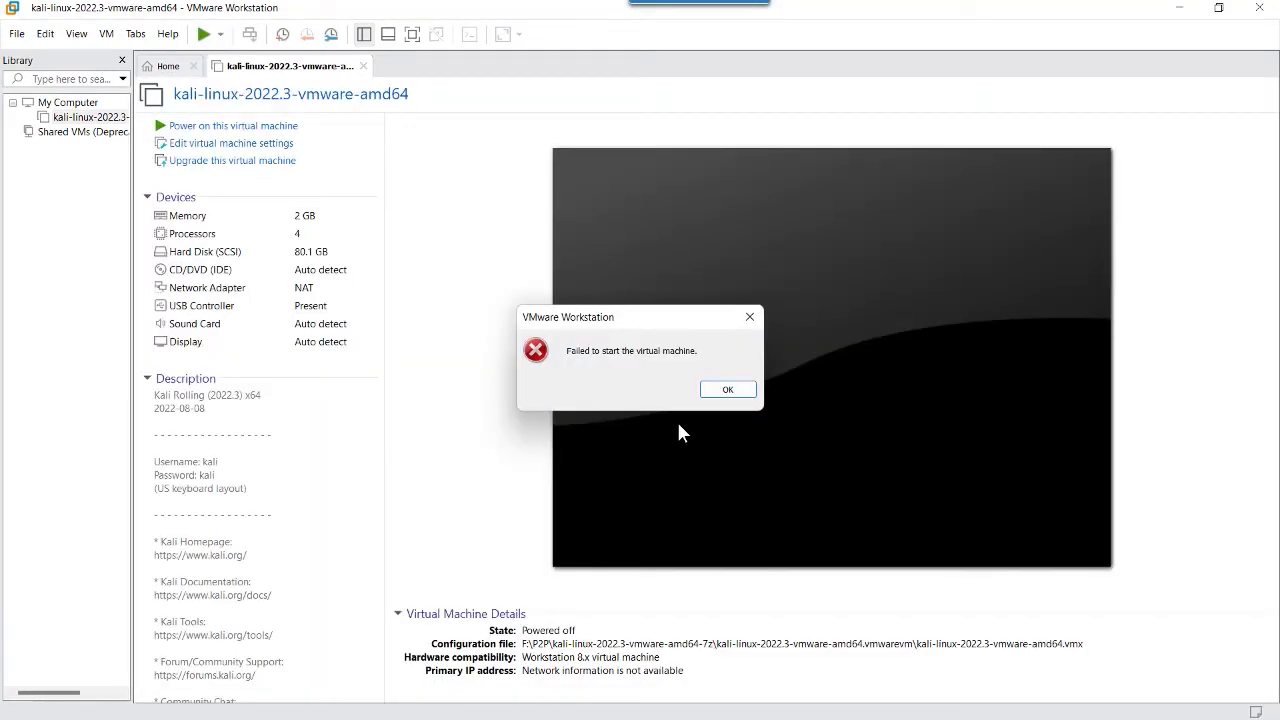
pyautogui.click(729, 390)
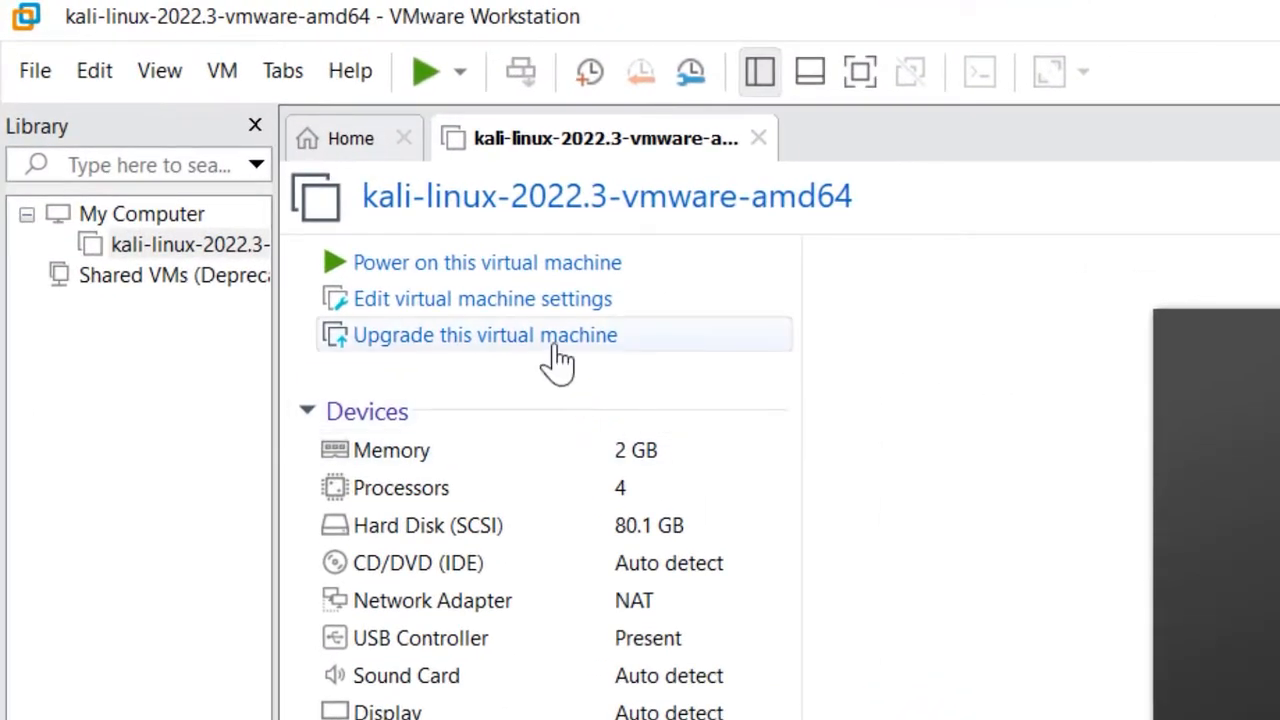
# Upgrade the virtual machine's hardware compatibility to Workstation 16.x, altering this virtual machine instead of creating a clone.
pyautogui.click(557, 345)
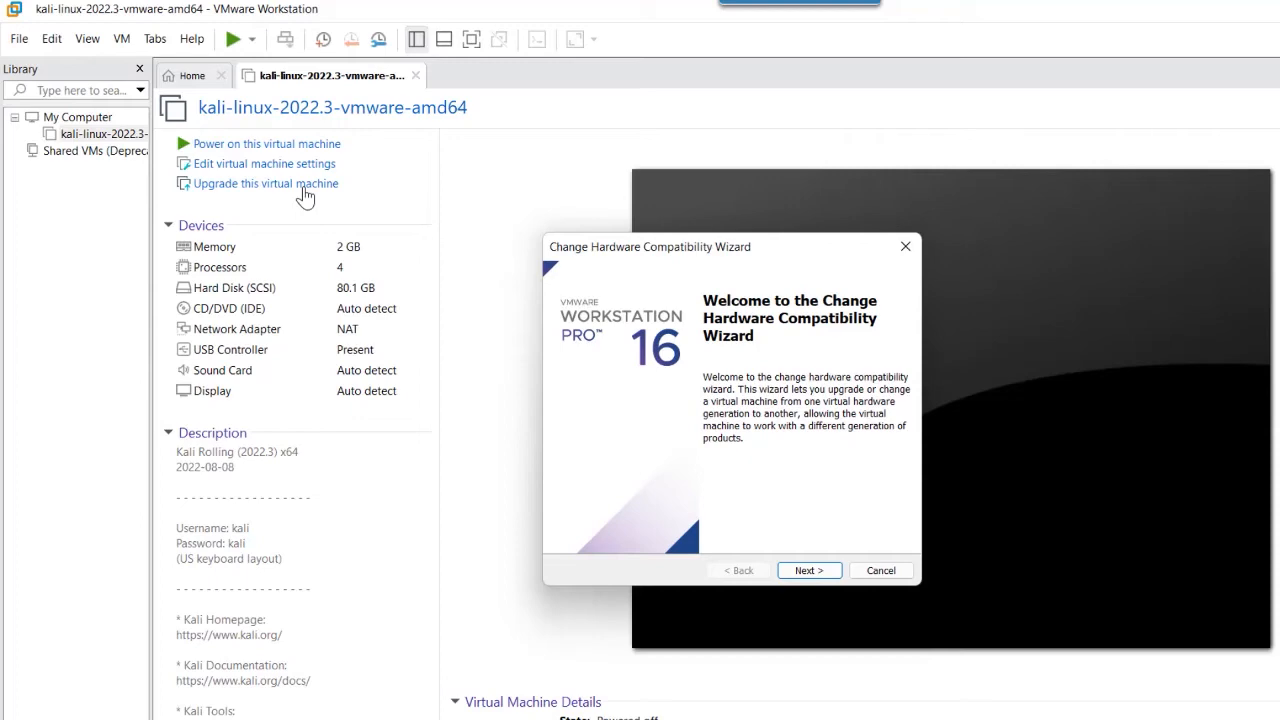
pyautogui.click(811, 573)
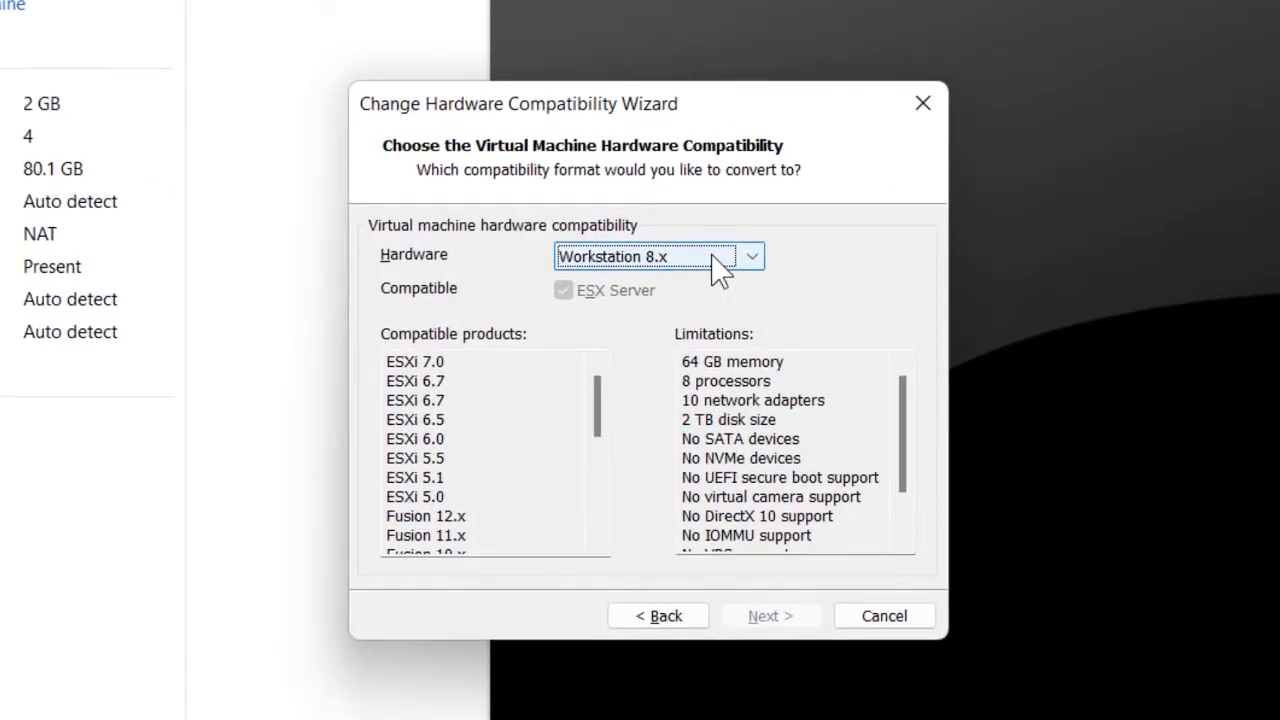
pyautogui.click(718, 262)
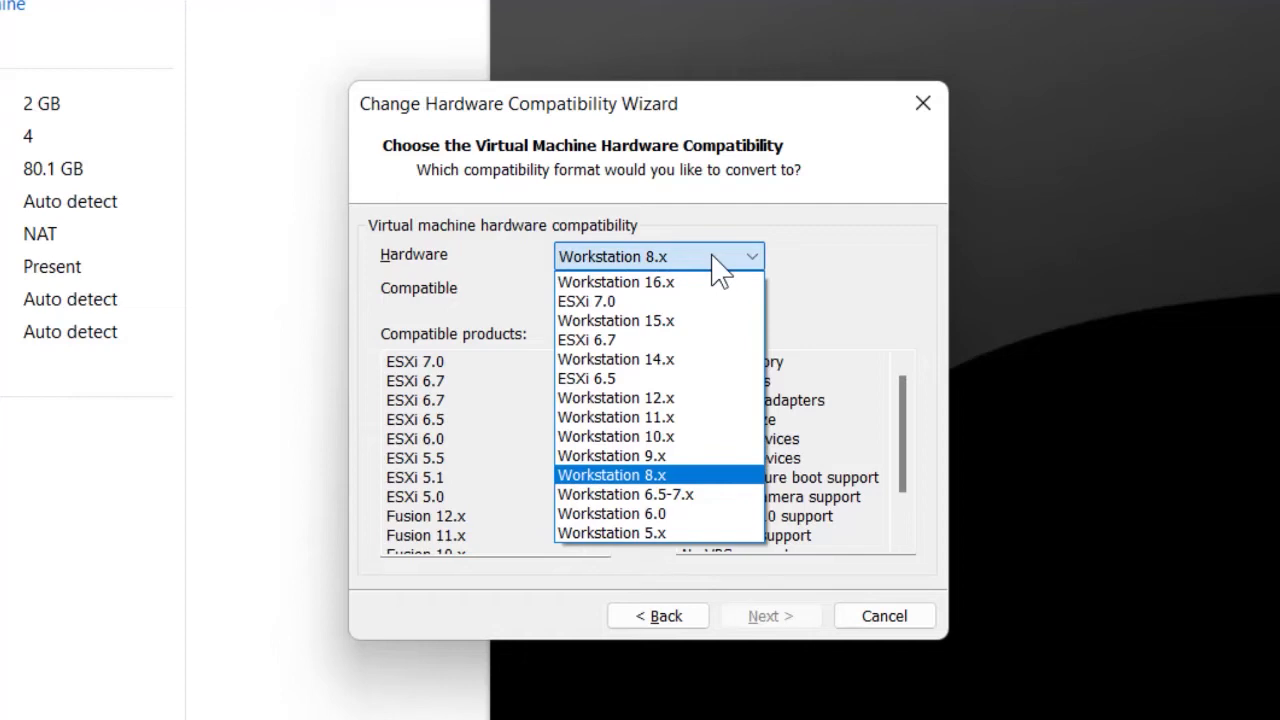
pyautogui.click(712, 285)
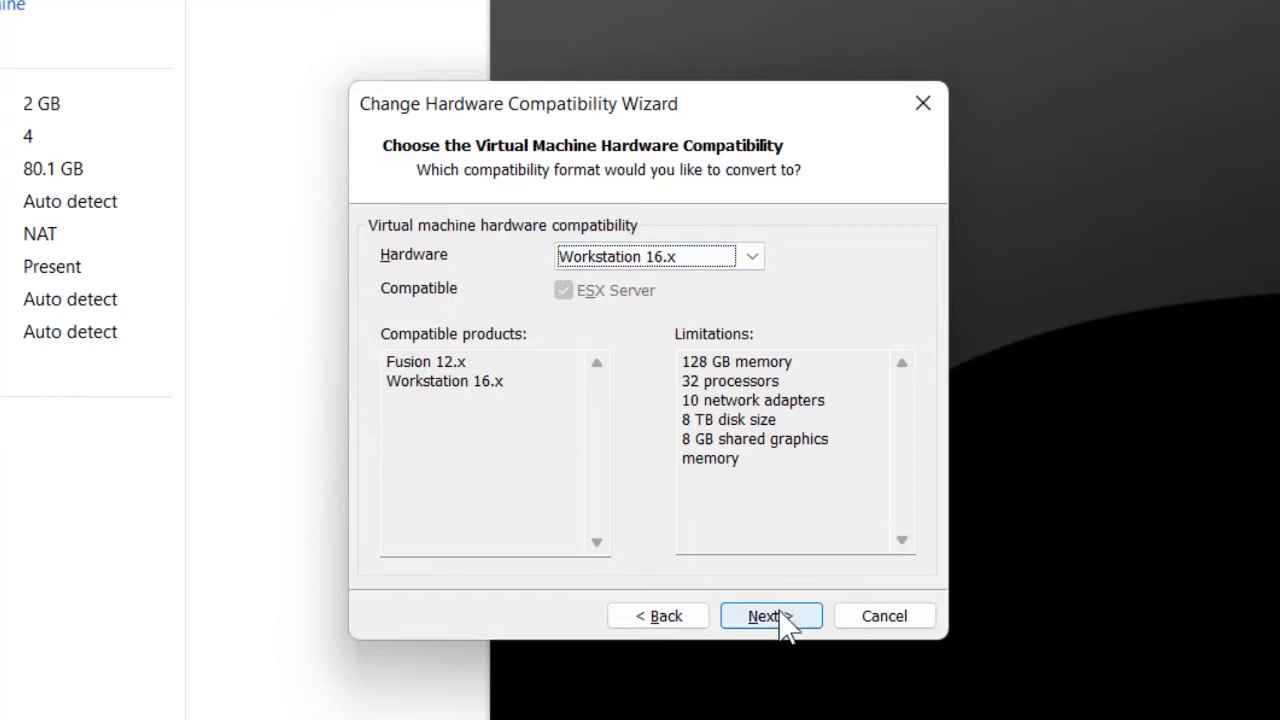
pyautogui.click(786, 620)
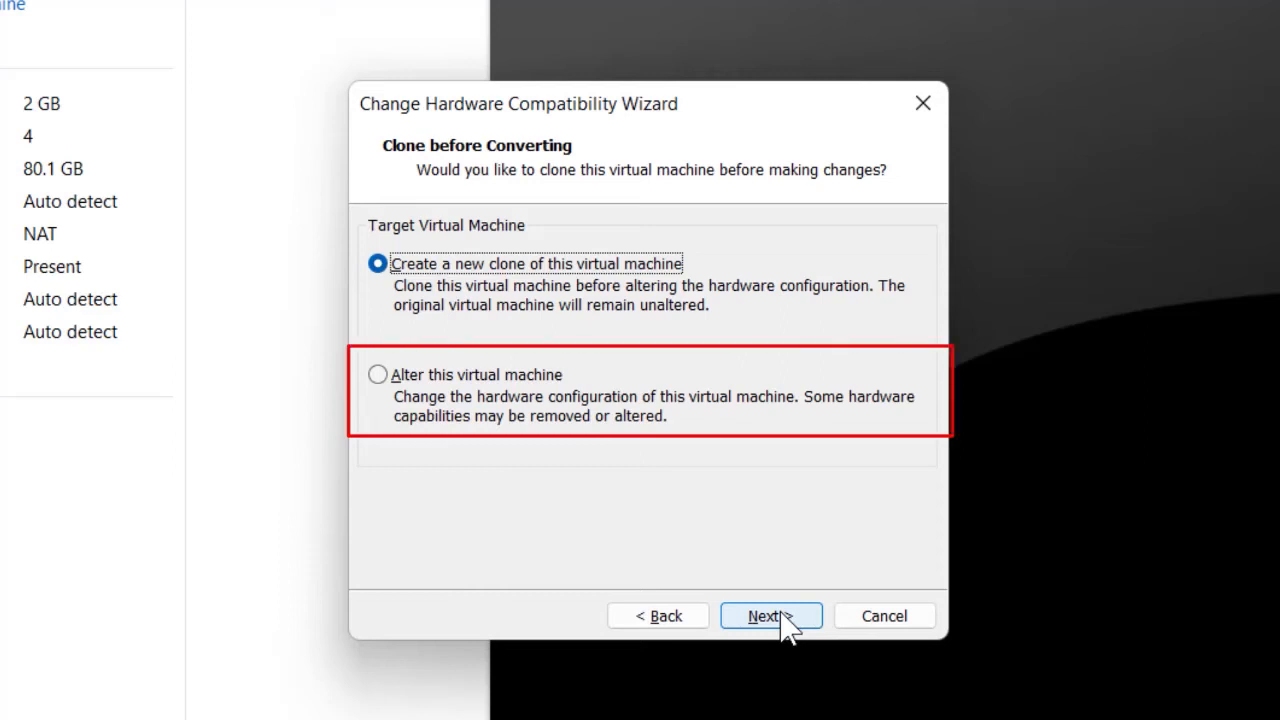
pyautogui.click(430, 379)
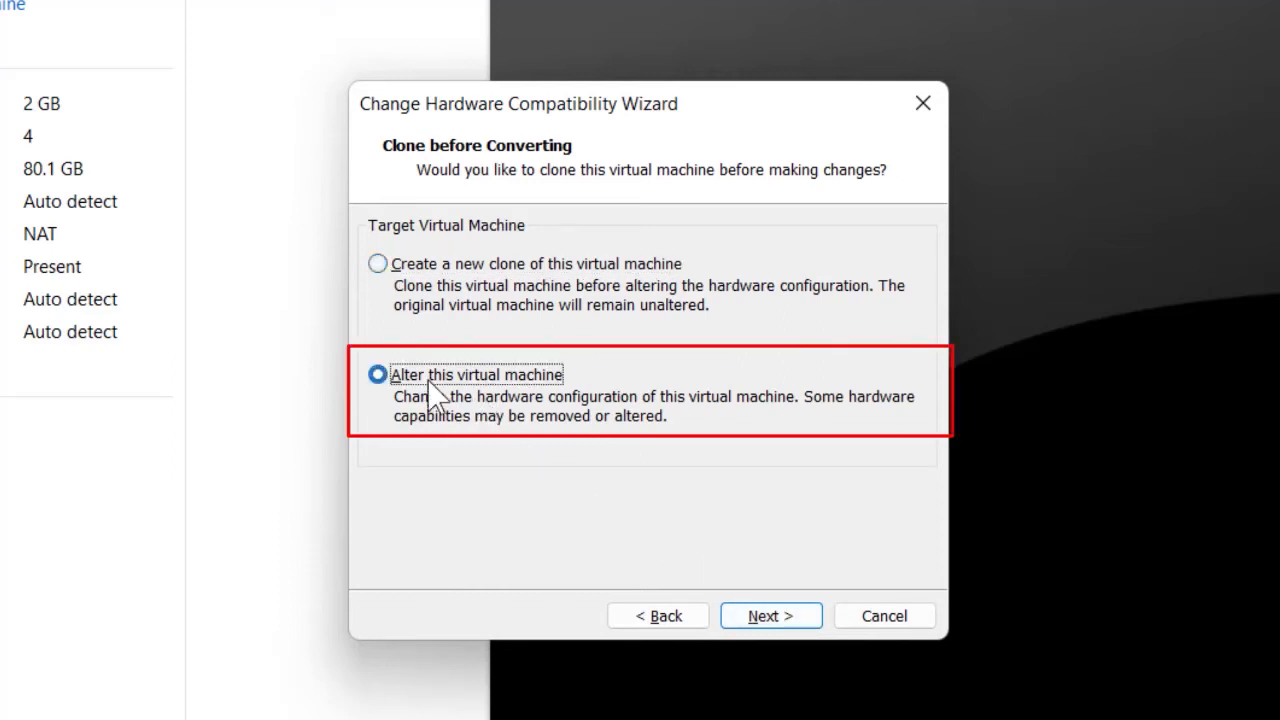
pyautogui.click(771, 616)
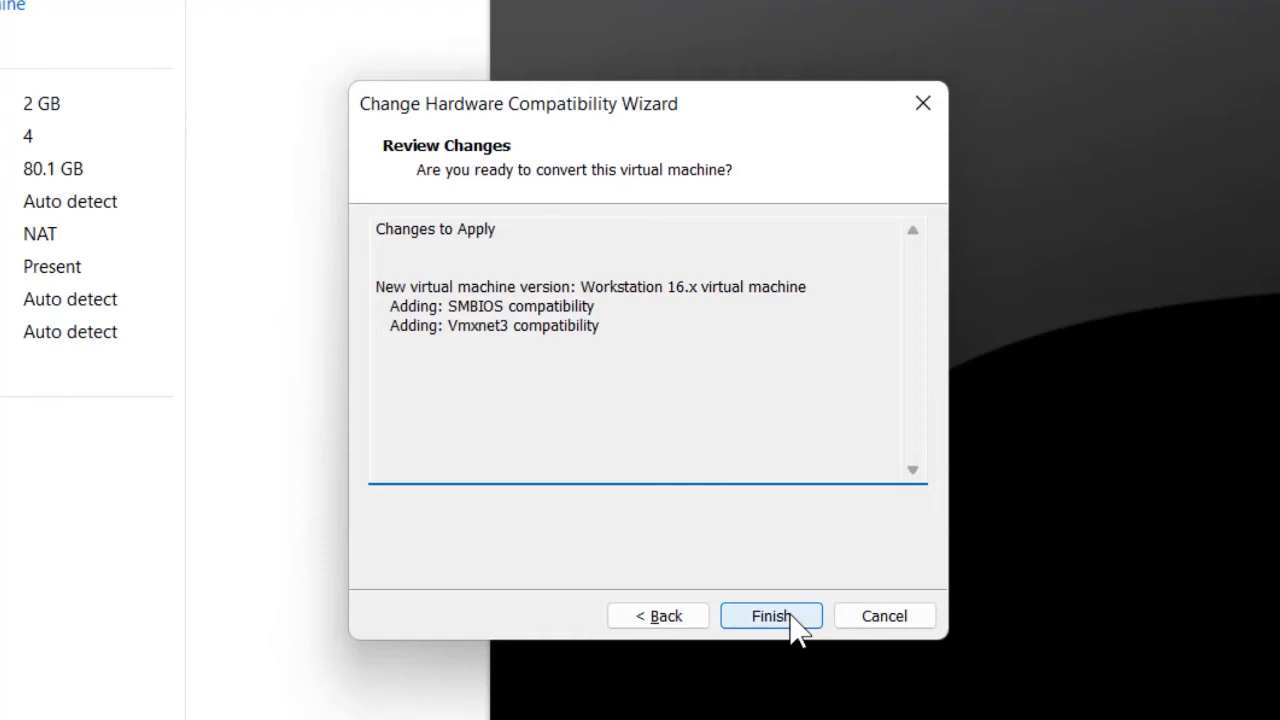
pyautogui.click(771, 616)
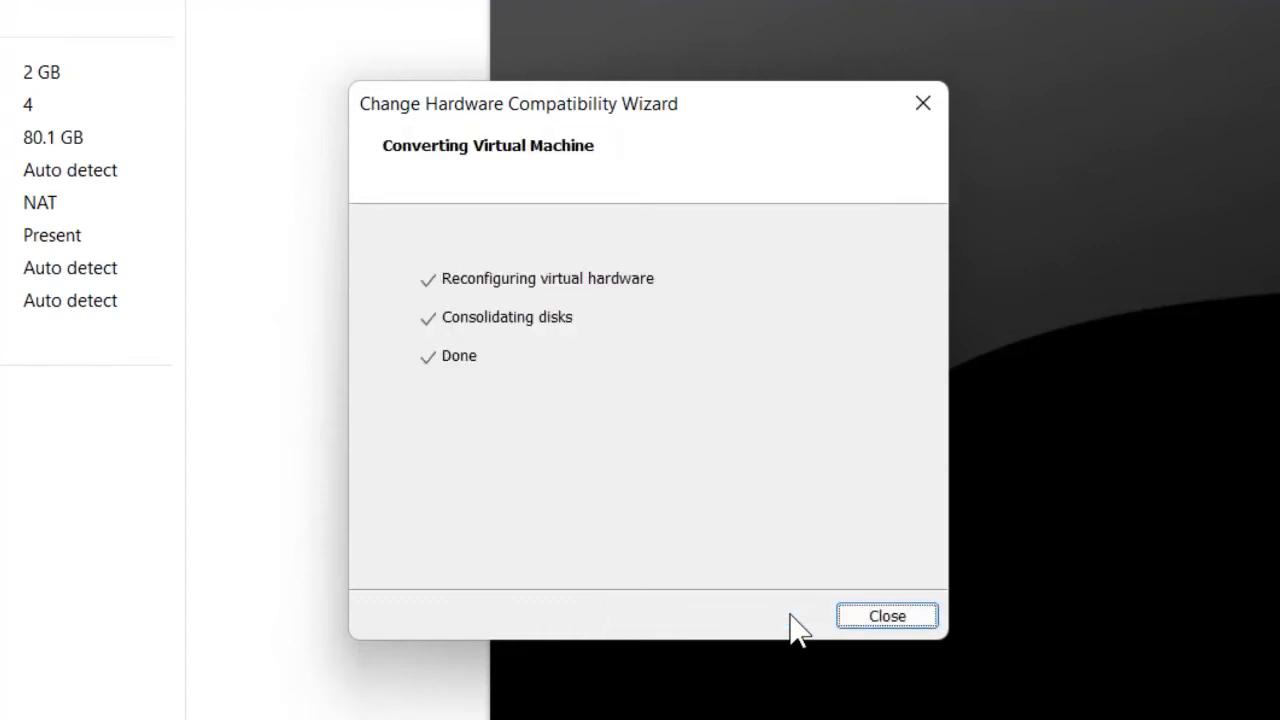
pyautogui.click(889, 615)
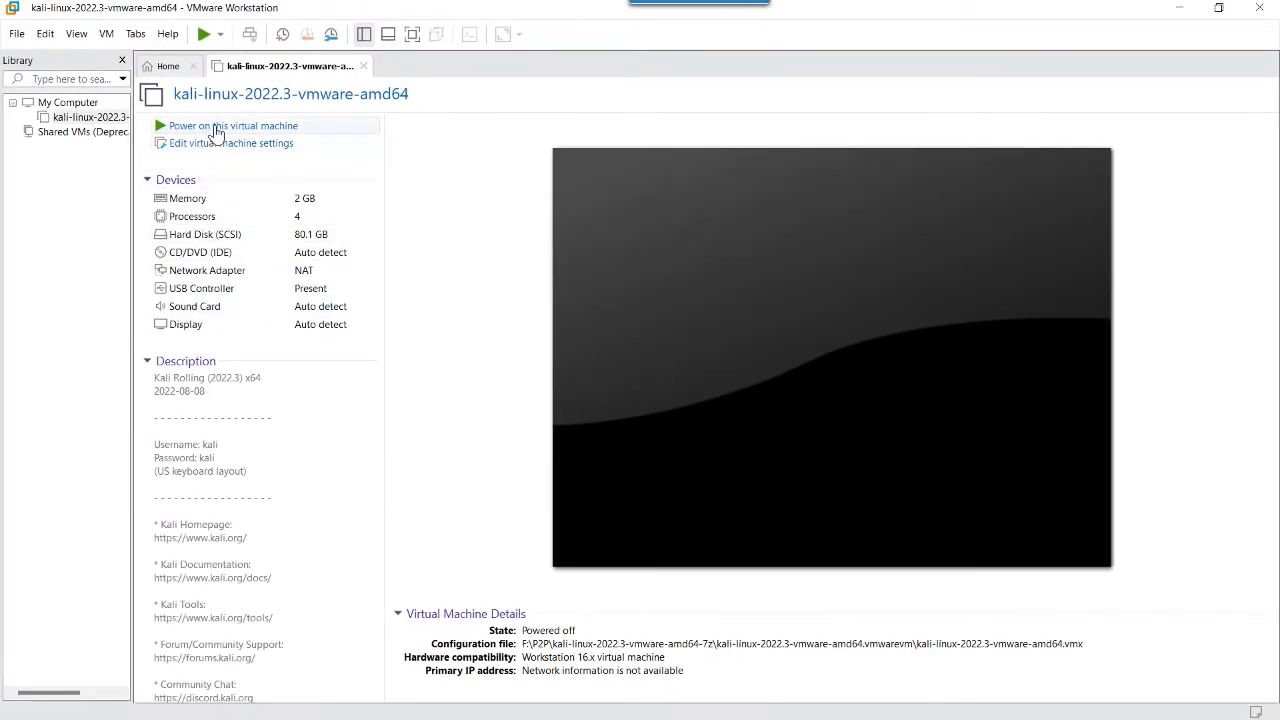
# Power on the upgraded Kali virtual machine and dismiss the side channel mitigations hint.
pyautogui.click(216, 131)
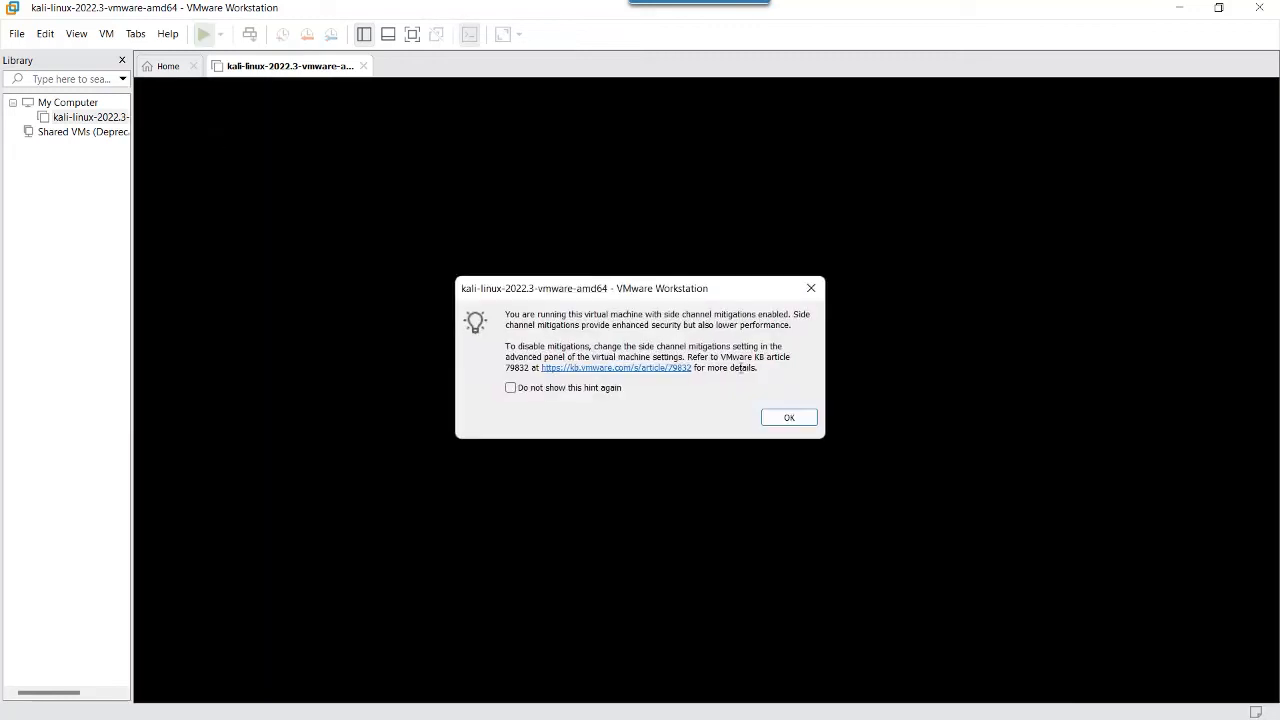
pyautogui.click(789, 420)
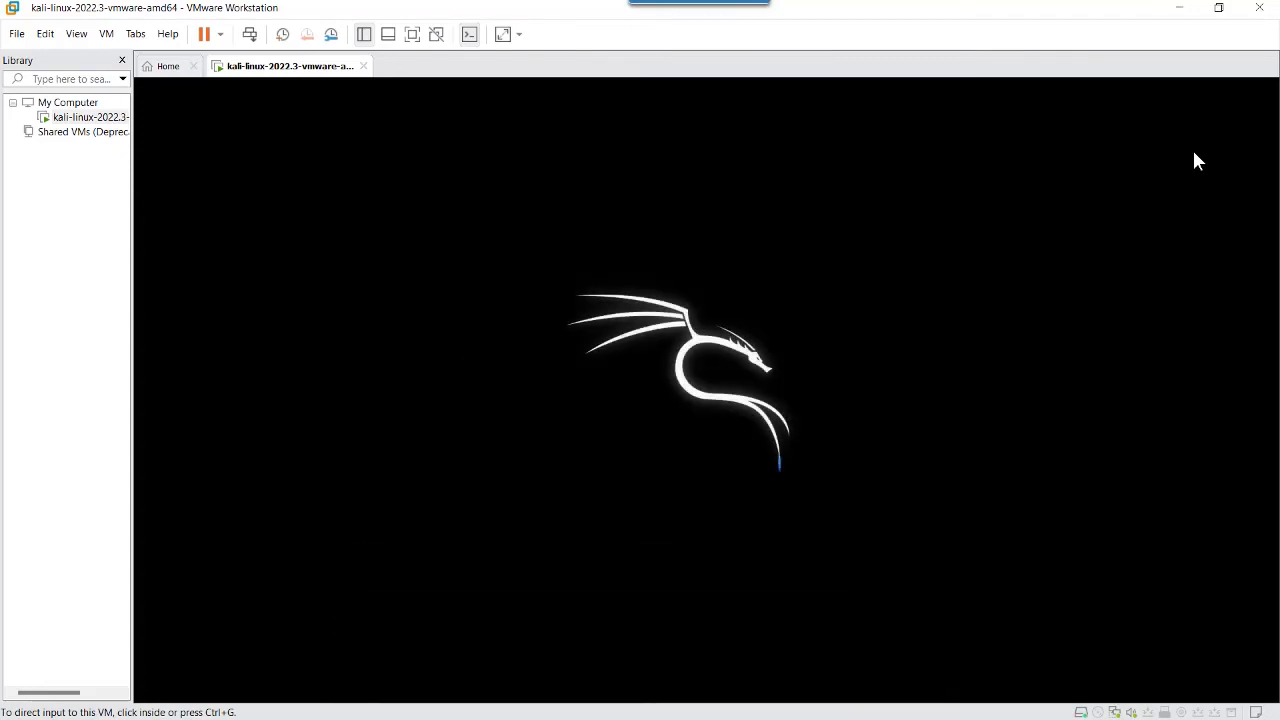
# Log in to Kali with the default username and the account password, and switch the virtual machine to full screen.
pyautogui.write('kali')
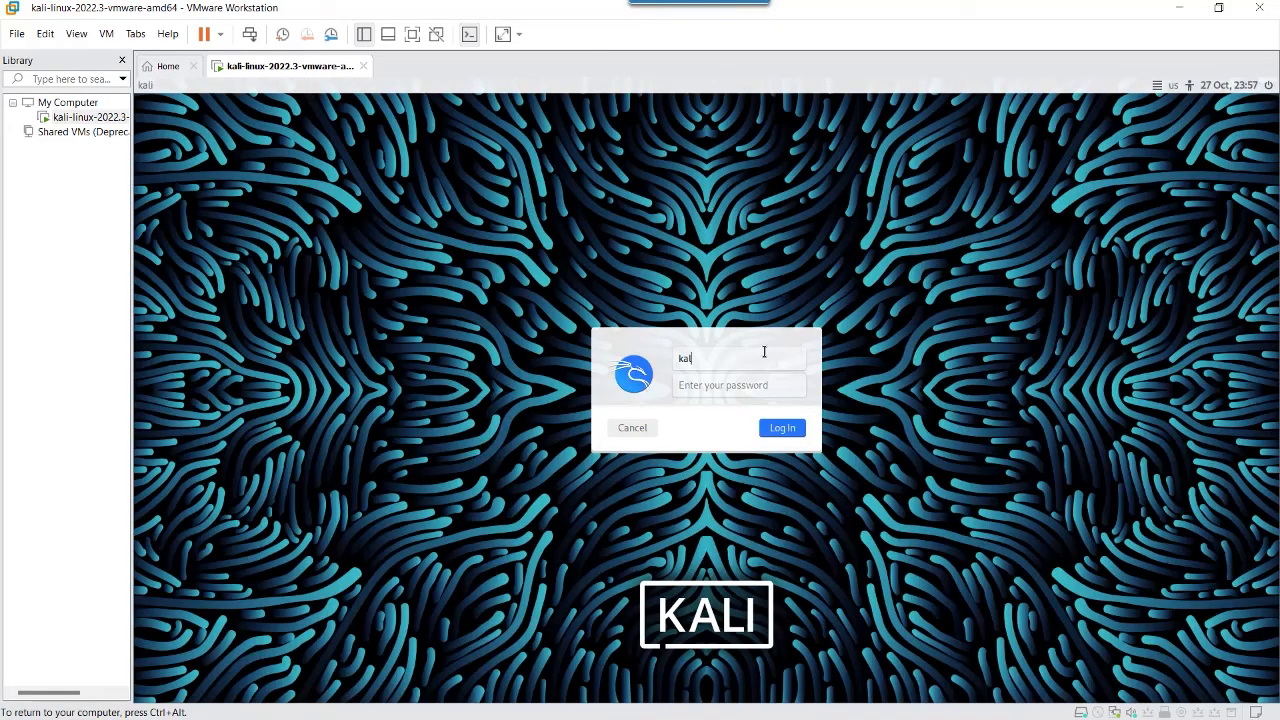
pyautogui.press('Tab')
pyautogui.write('kal')
pyautogui.press('Return')
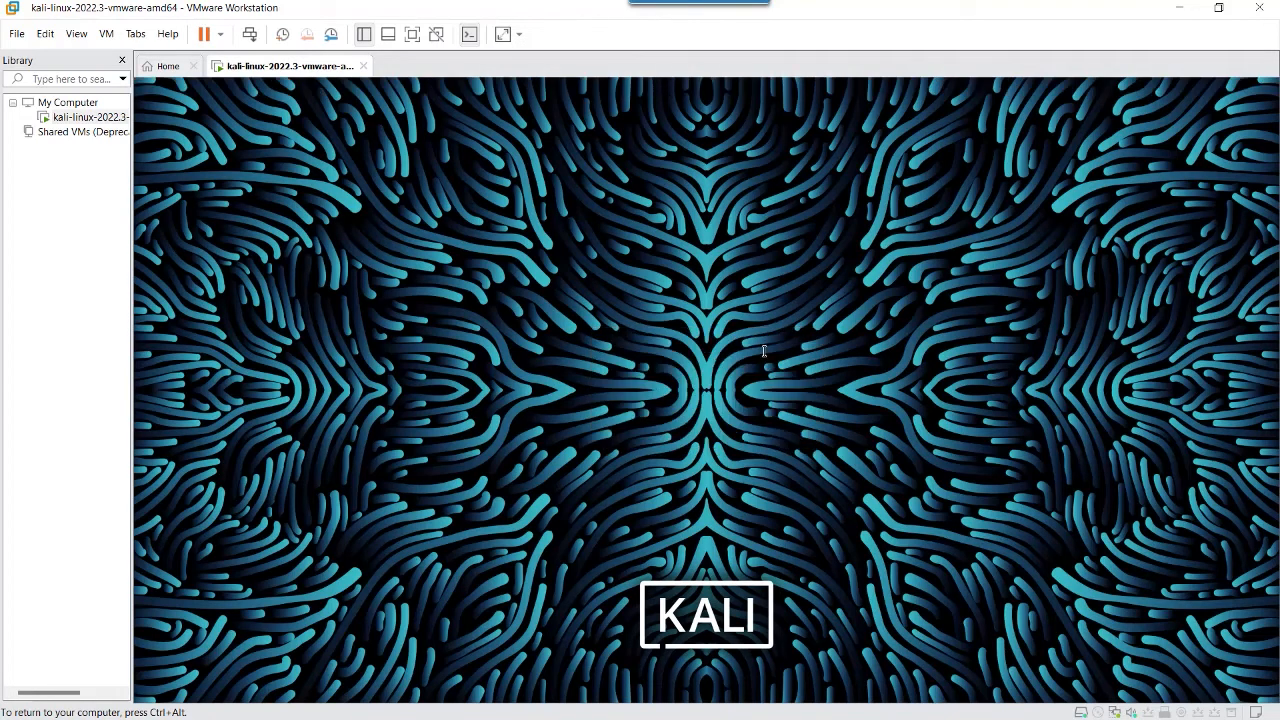
pyautogui.click(411, 34)
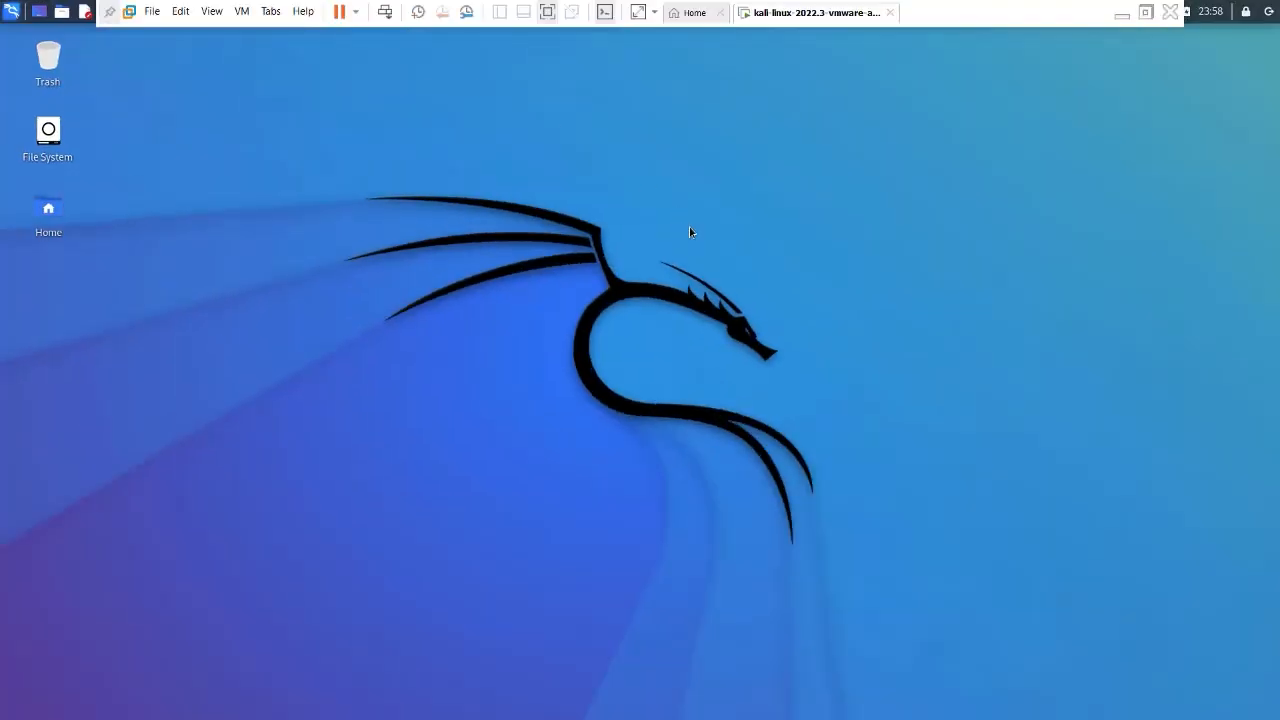
# View the Forensics category among the Kali applications and shut down the Kali system.
pyautogui.click(13, 13)
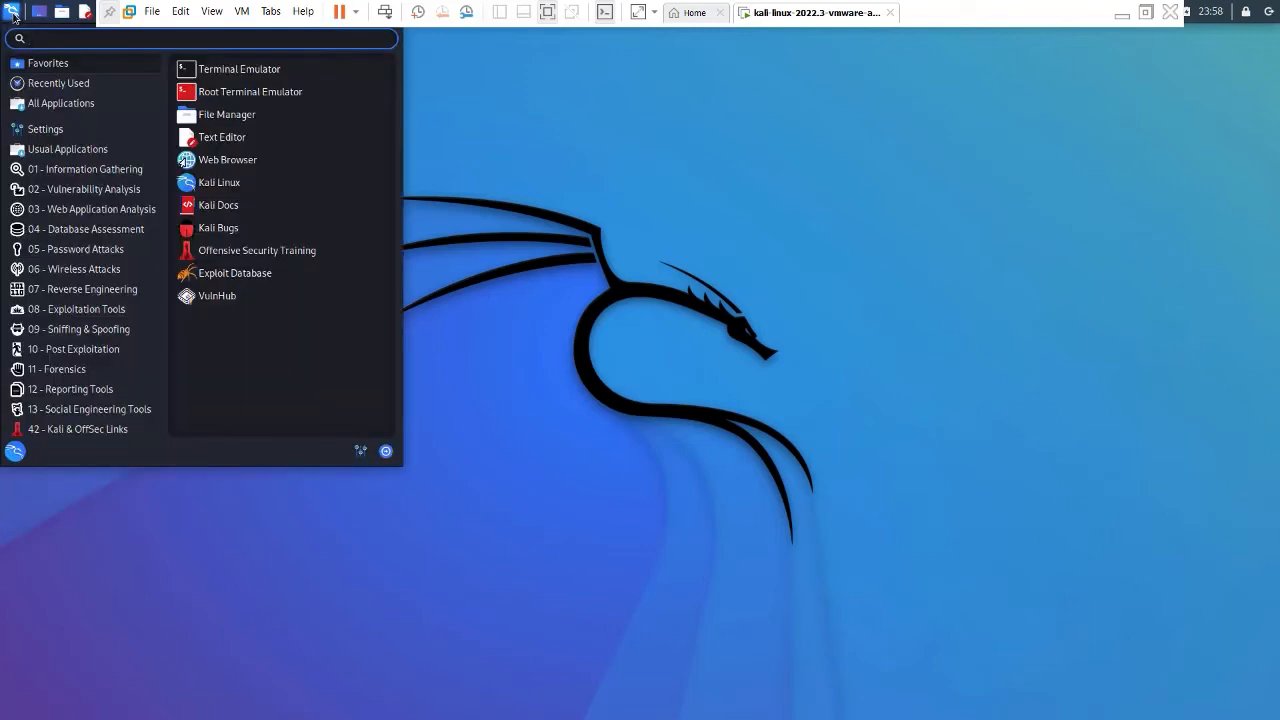
pyautogui.click(64, 370)
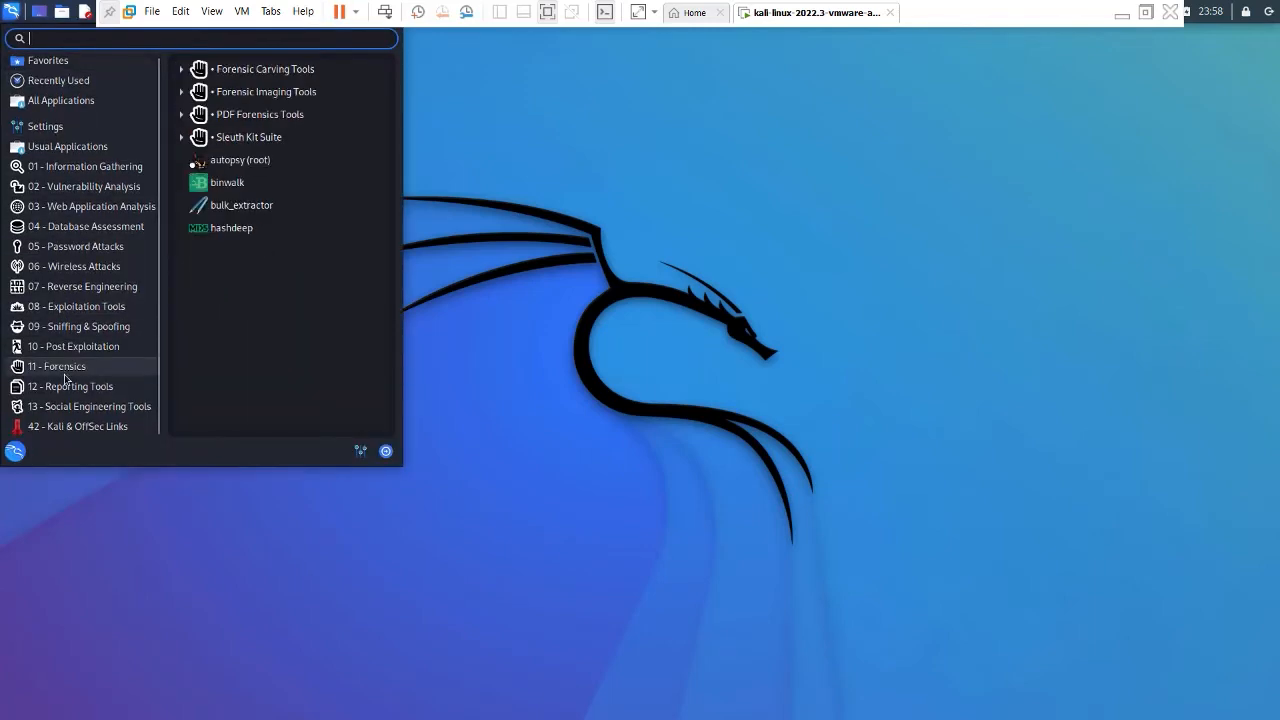
pyautogui.click(385, 451)
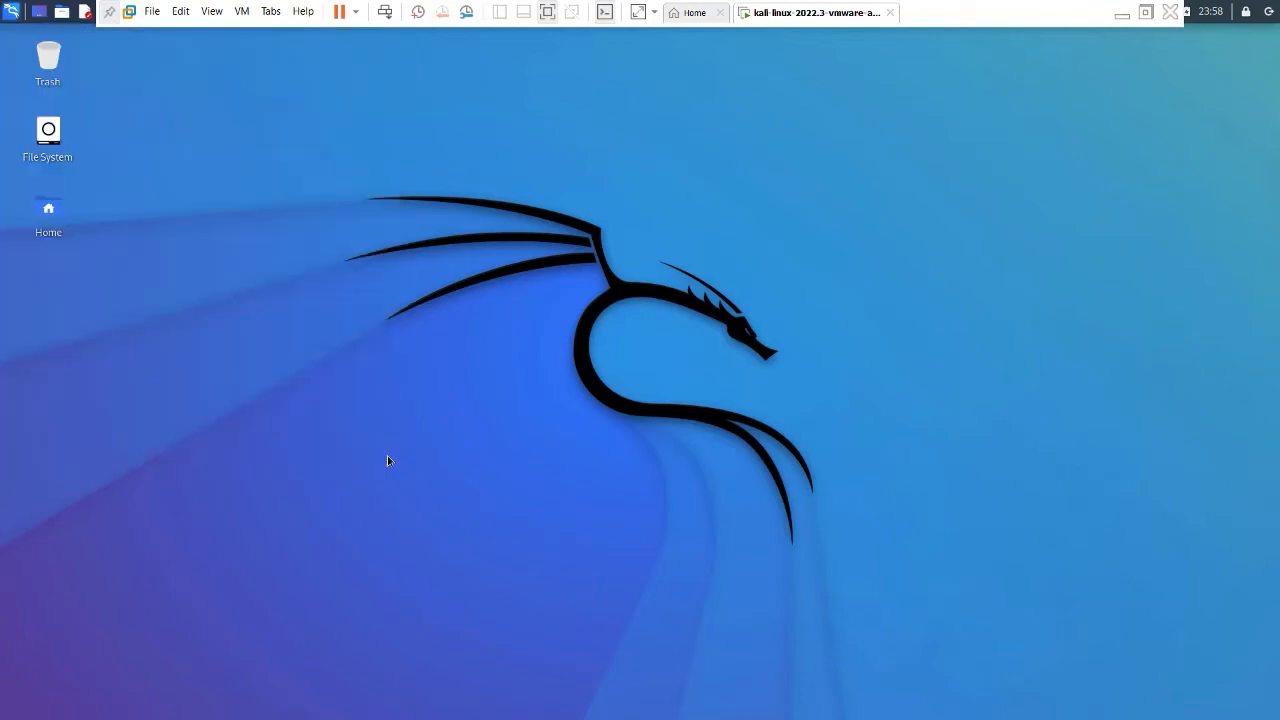
pyautogui.click(758, 340)
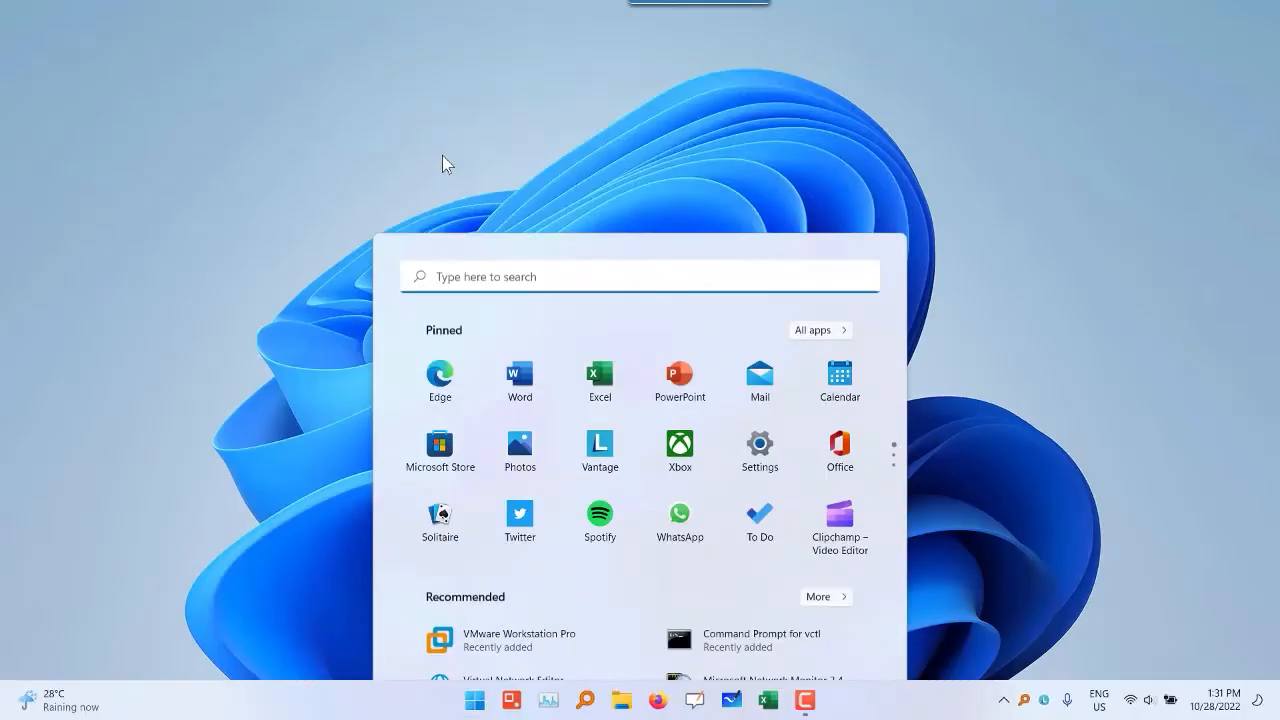
# Search Windows for "play", launch VMware Workstation 16 Player and move its window toward the middle of the desktop.
pyautogui.write('play')
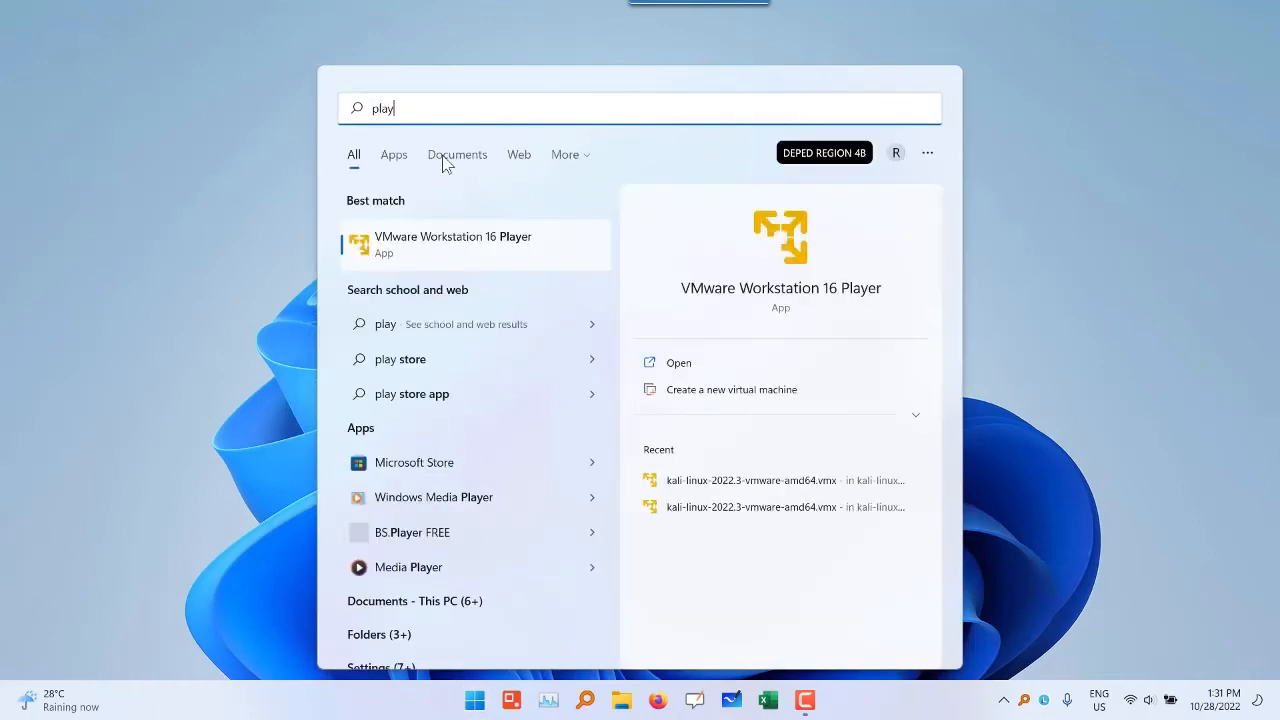
pyautogui.click(466, 232)
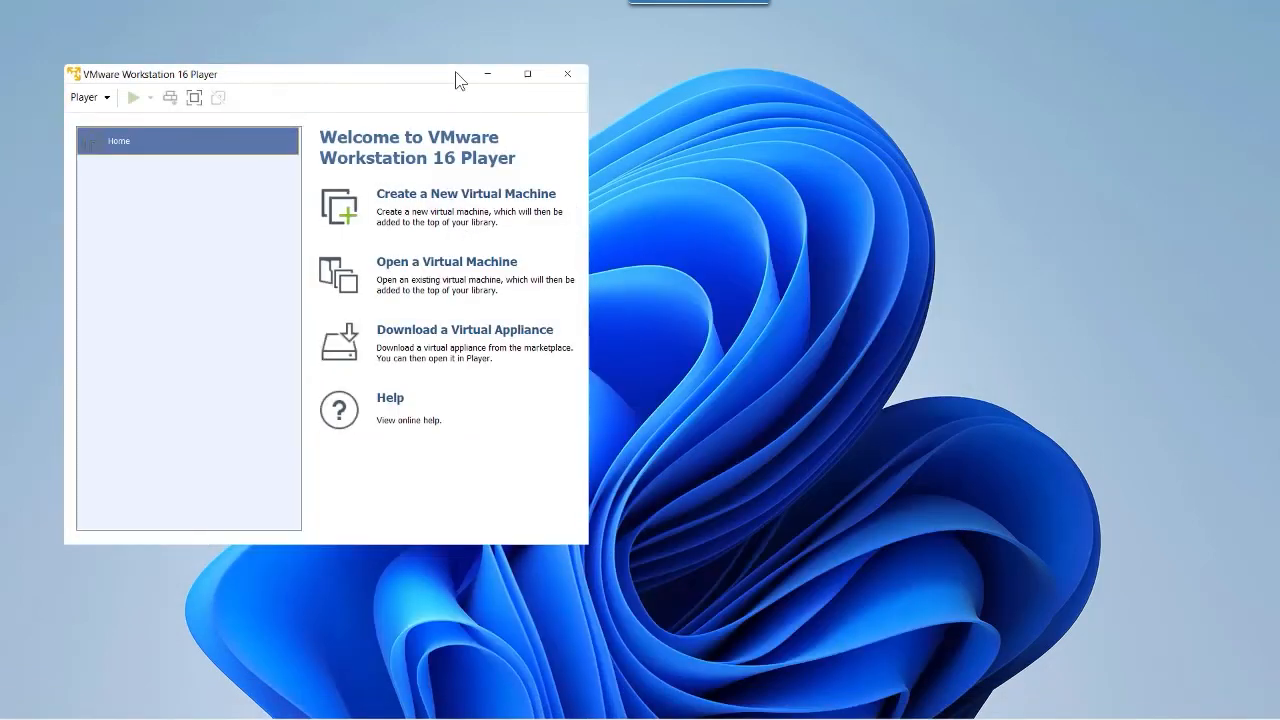
pyautogui.moveTo(455, 72); pyautogui.dragTo(853, 129)
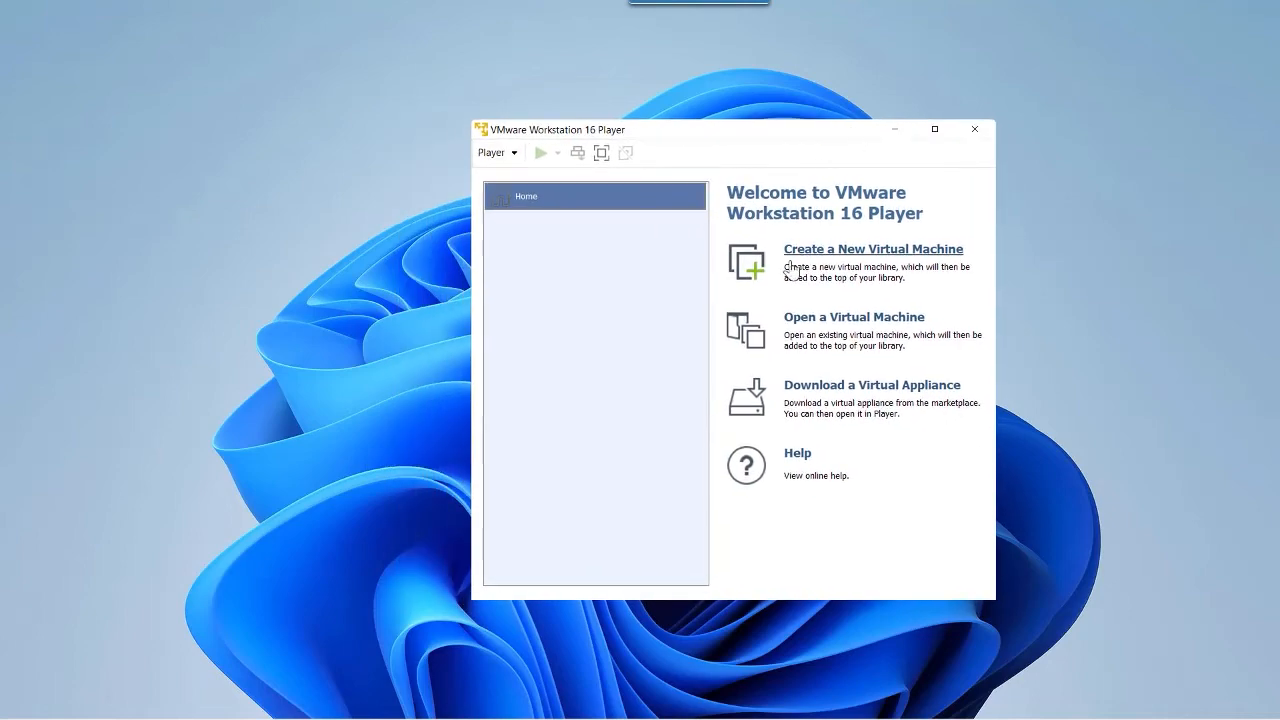
# Open the existing kali-linux-2022.3-vmware-amd64 virtual machine from its extracted folder in VMware Workstation 16 Player.
pyautogui.click(798, 318)
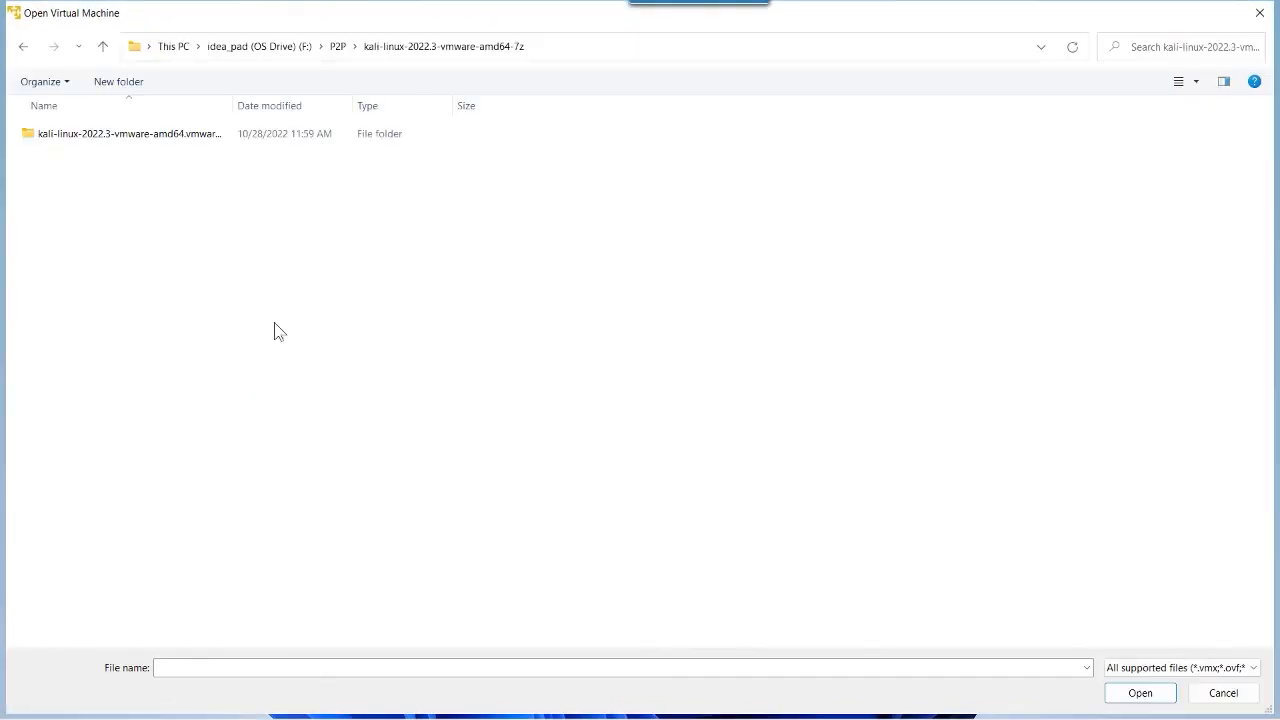
pyautogui.doubleClick(149, 142)
pyautogui.doubleClick(190, 138)
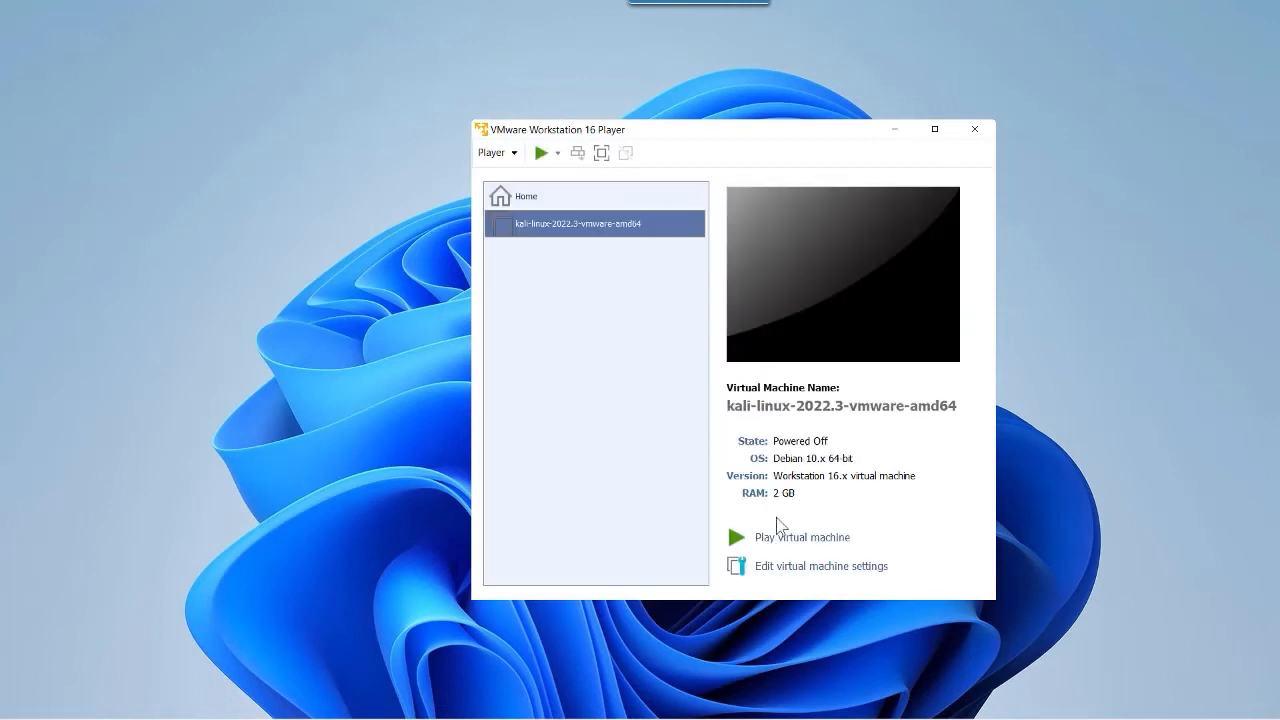
# Play the Kali virtual machine, dismiss the side channel mitigations hint and maximize the Player window.
pyautogui.click(806, 540)
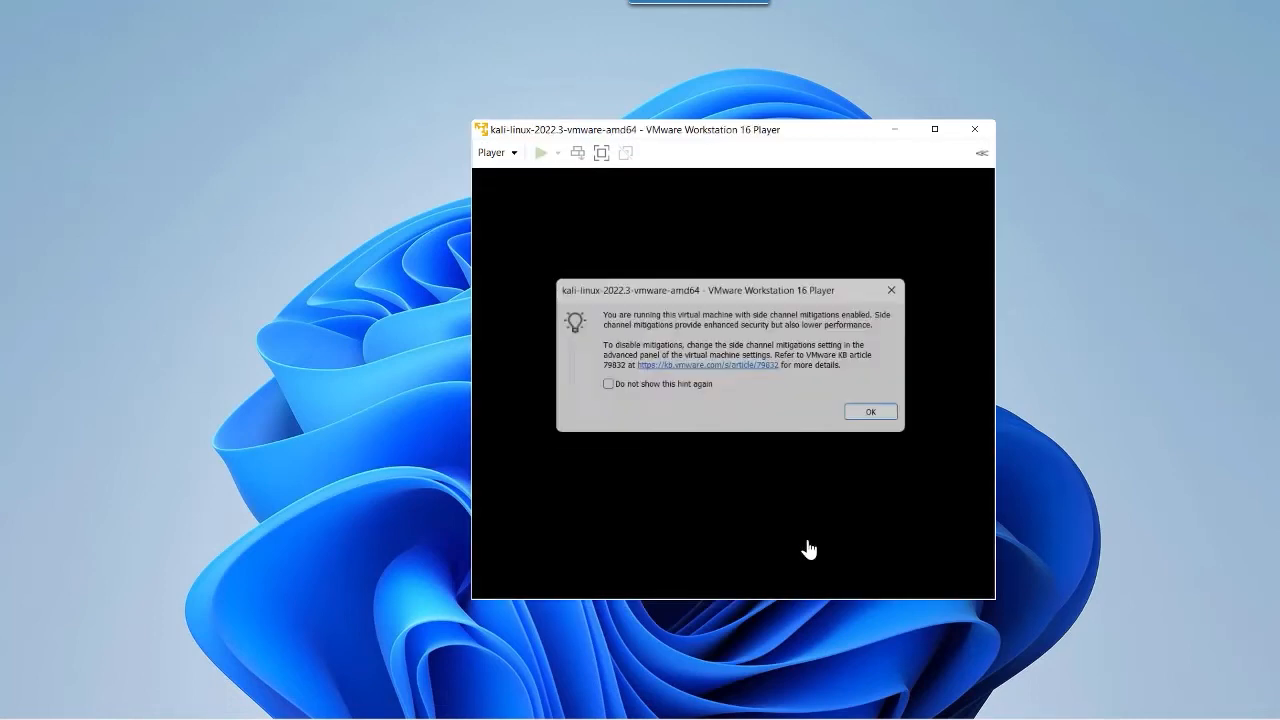
pyautogui.click(882, 418)
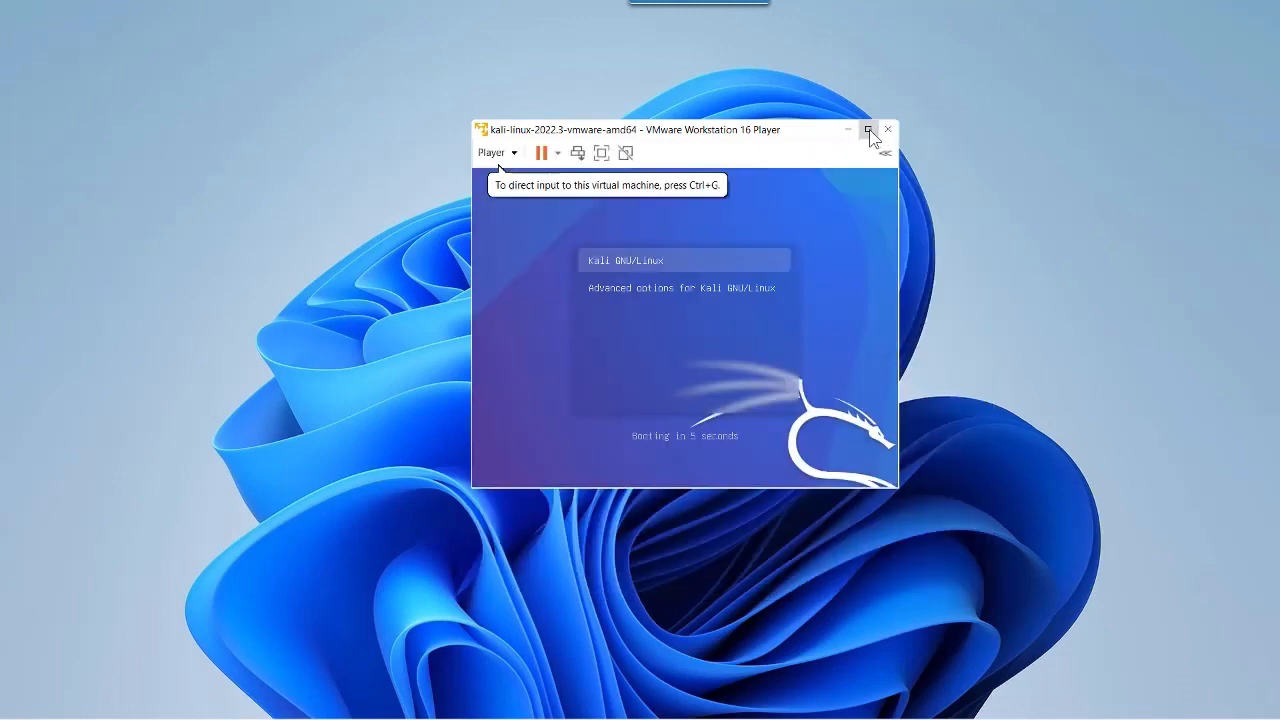
pyautogui.click(872, 129)
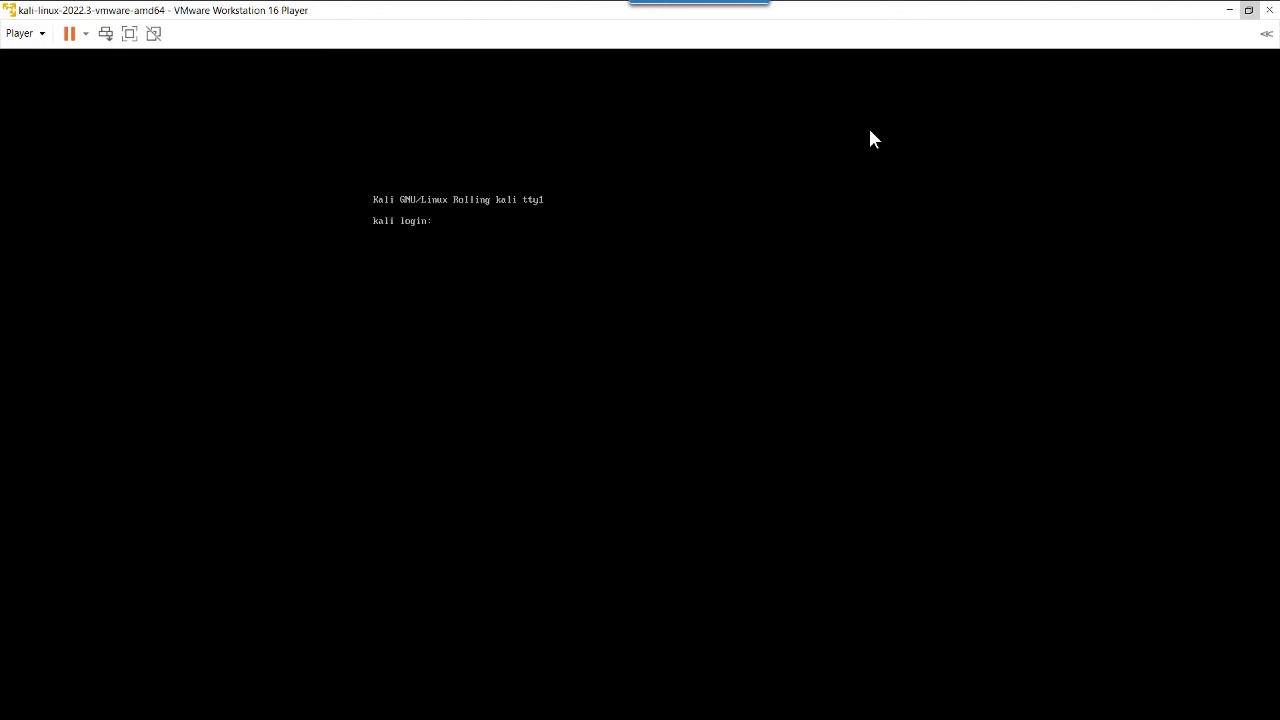
# Log in to Kali running in Player with the default username and the account password.
pyautogui.click(695, 344)
pyautogui.write('k')
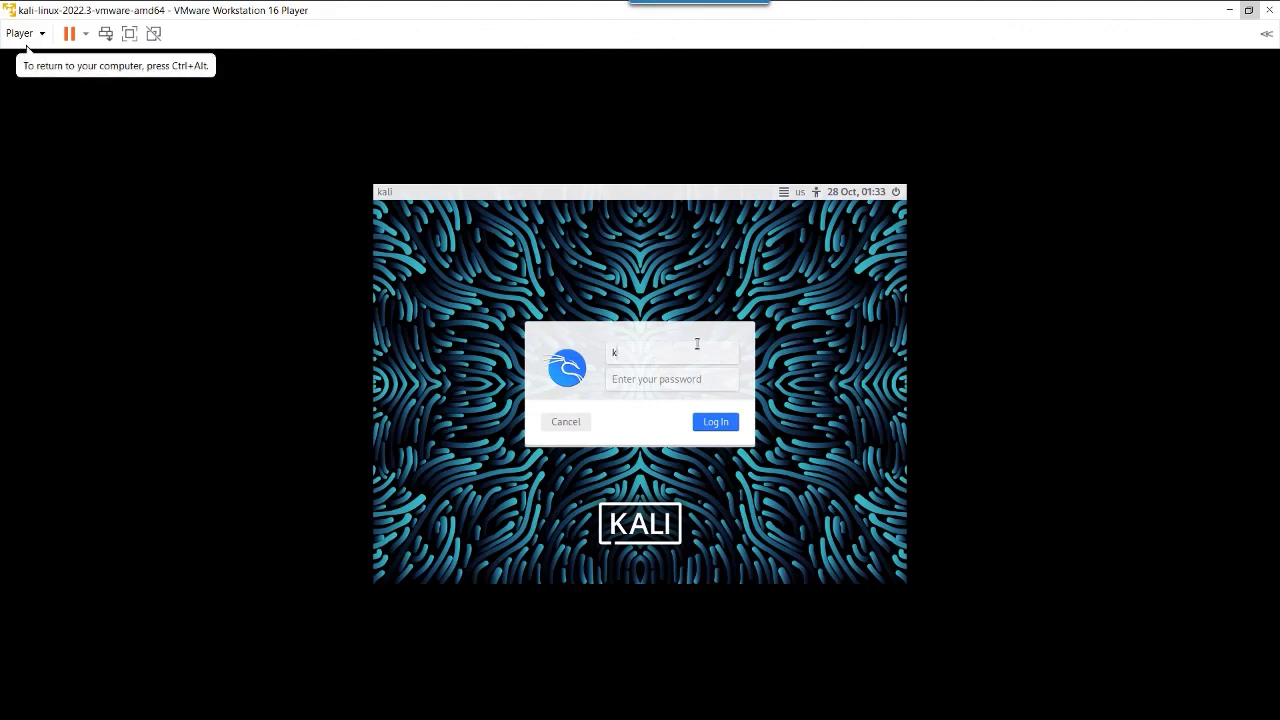
pyautogui.write('ali')
pyautogui.click(660, 378)
pyautogui.write('kali')
pyautogui.click(720, 423)
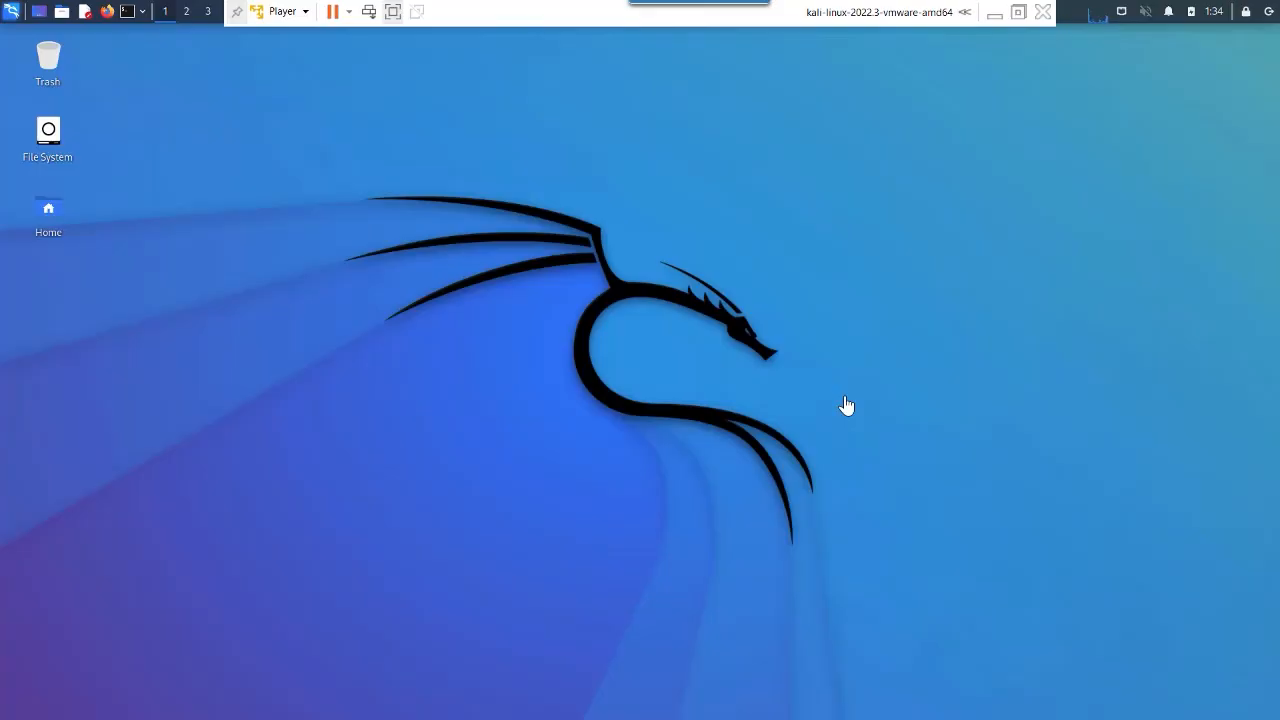